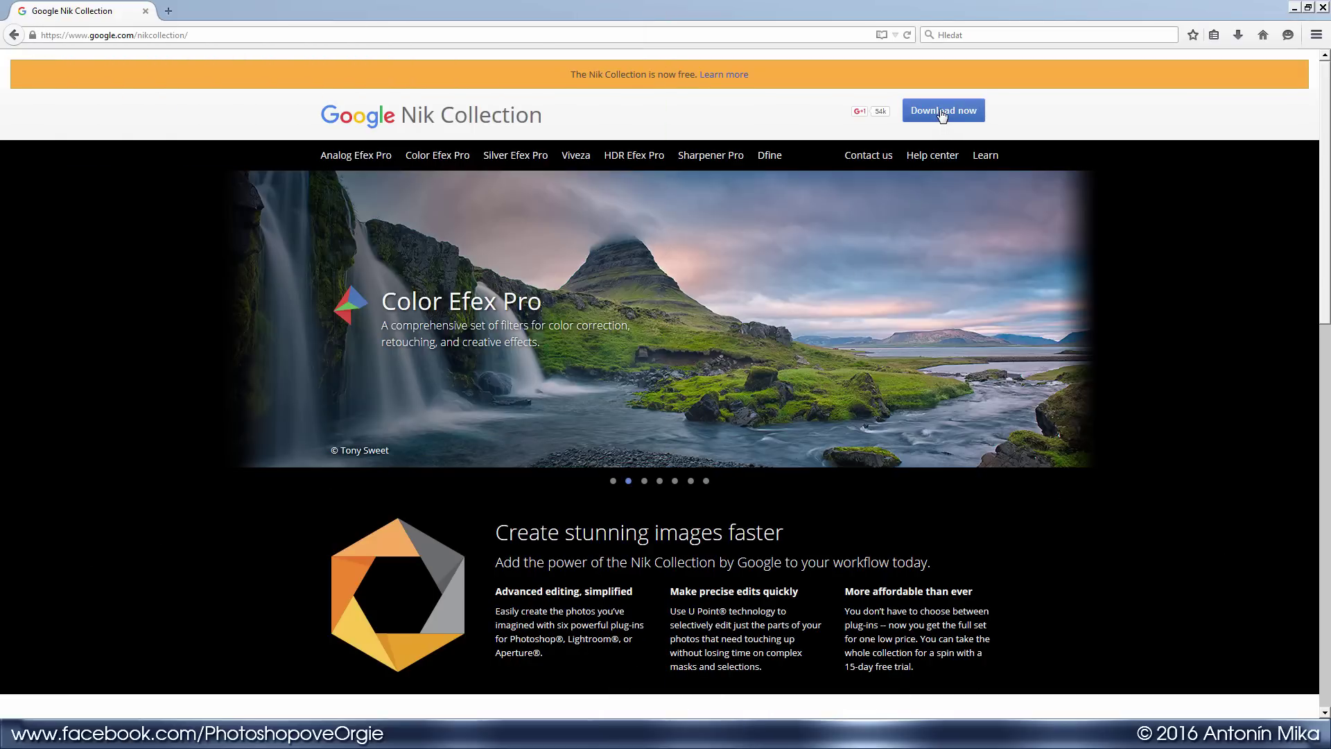
# Show the Mac and Windows download options for the Nik Collection on the Google page.
pyautogui.click(939, 113)
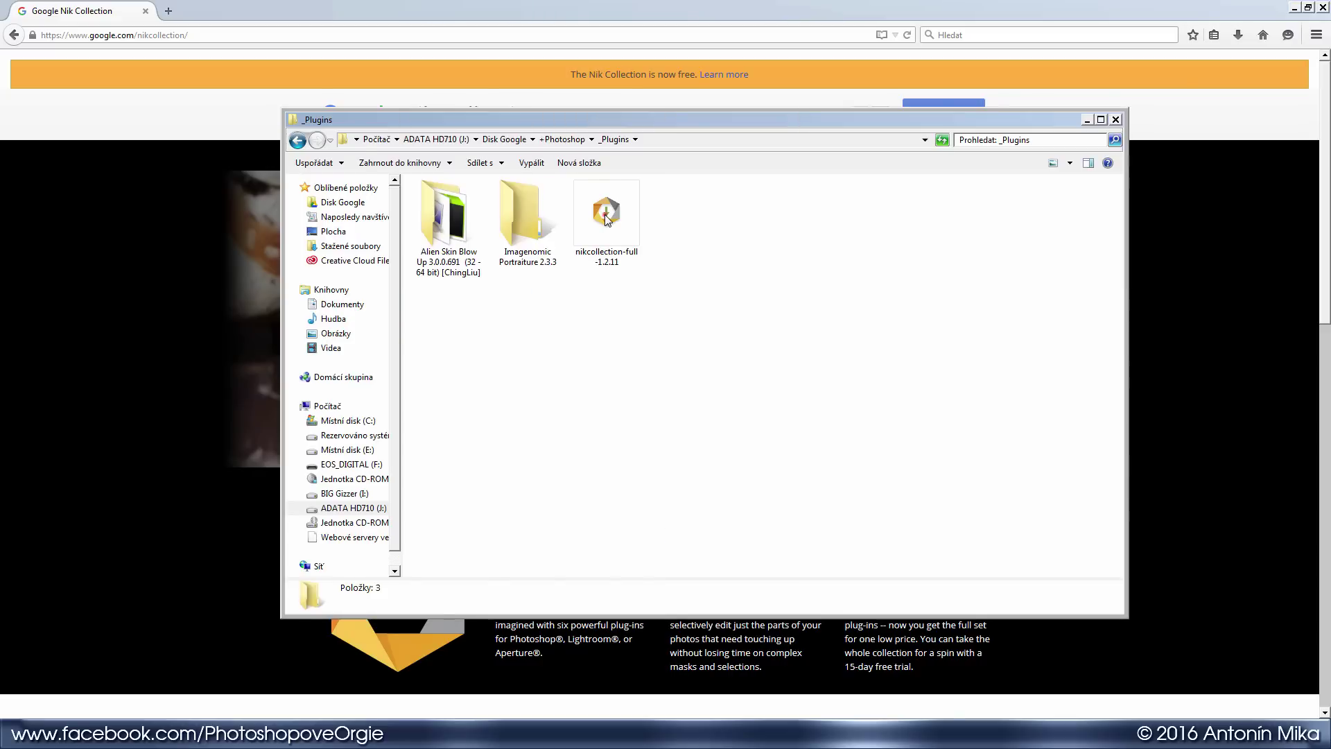
# Run nikcollection-full-1.2.11, confirm the installer language and accept the License Agreement.
pyautogui.doubleClick(603, 243)
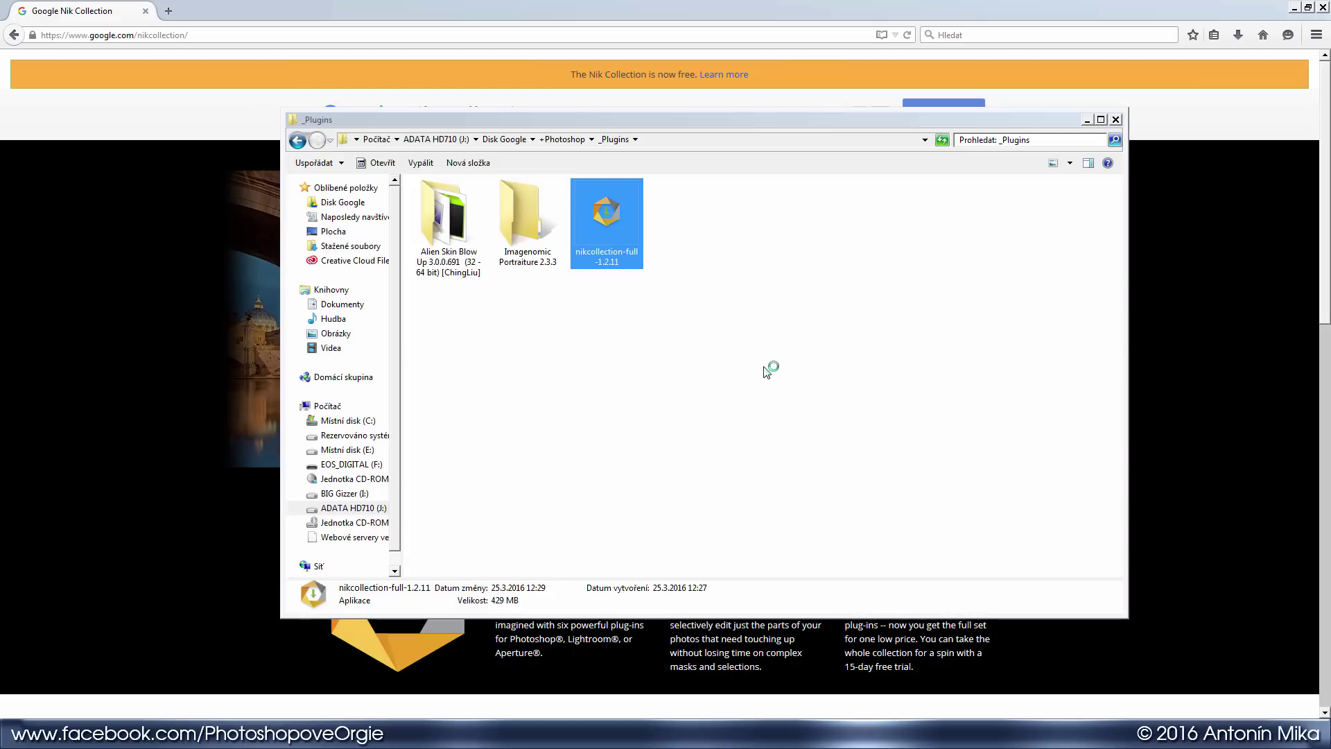
pyautogui.click(671, 401)
pyautogui.click(757, 475)
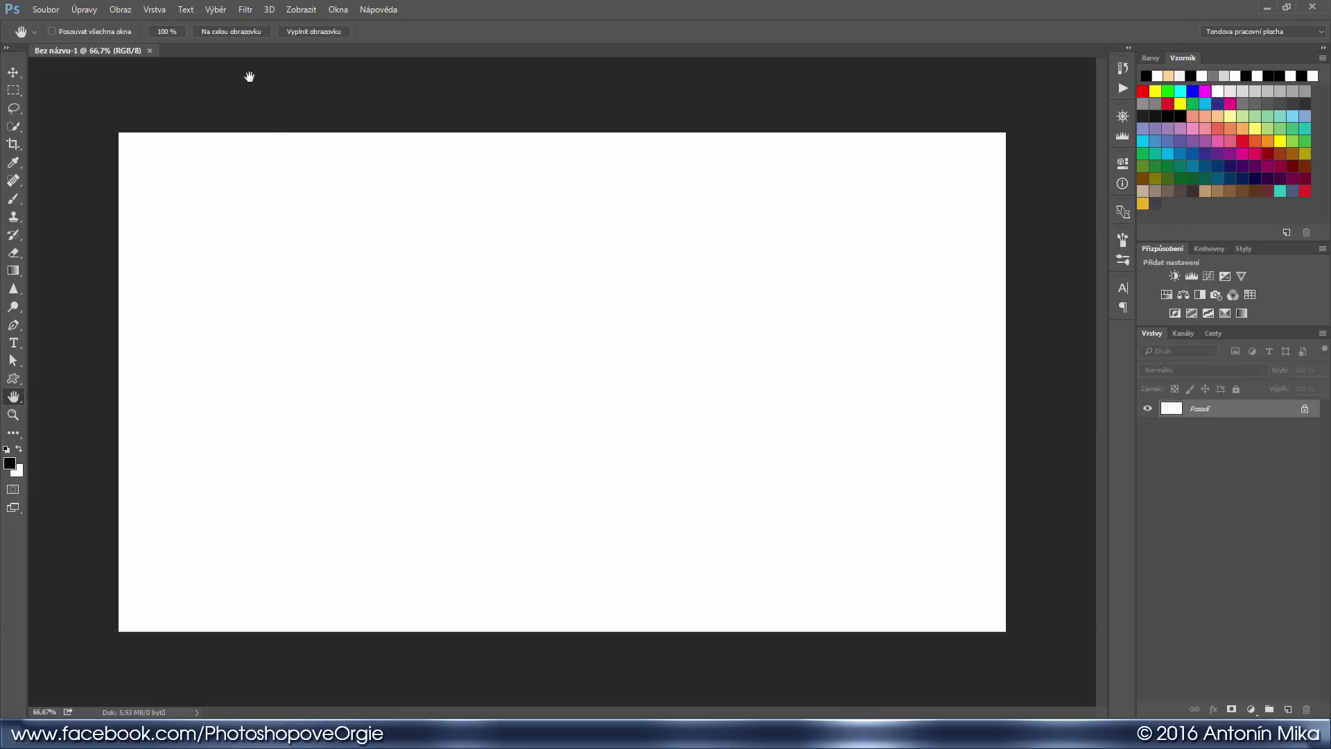
# Convert the Pozadí layer to a smart object and launch Color Efex Pro 4 on 01 Potok.jpg.
pyautogui.click(249, 14)
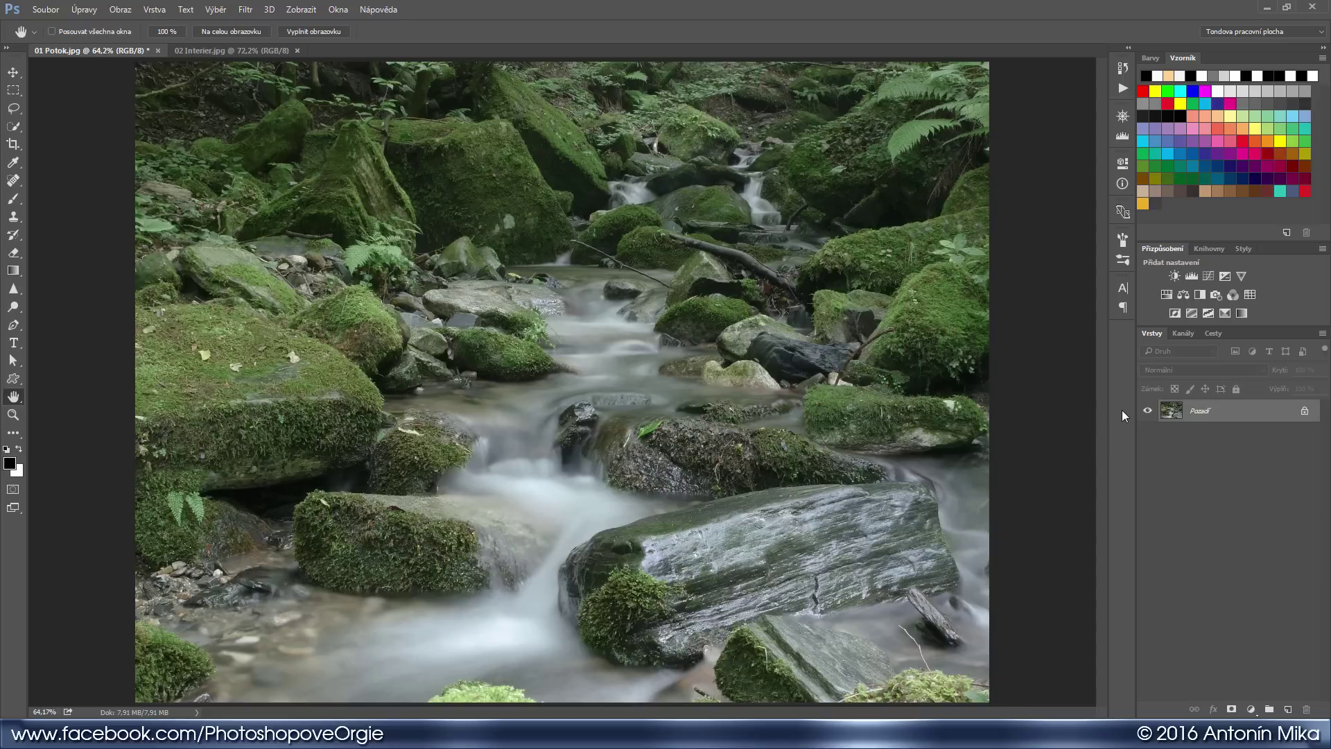
pyautogui.rightClick(1266, 410)
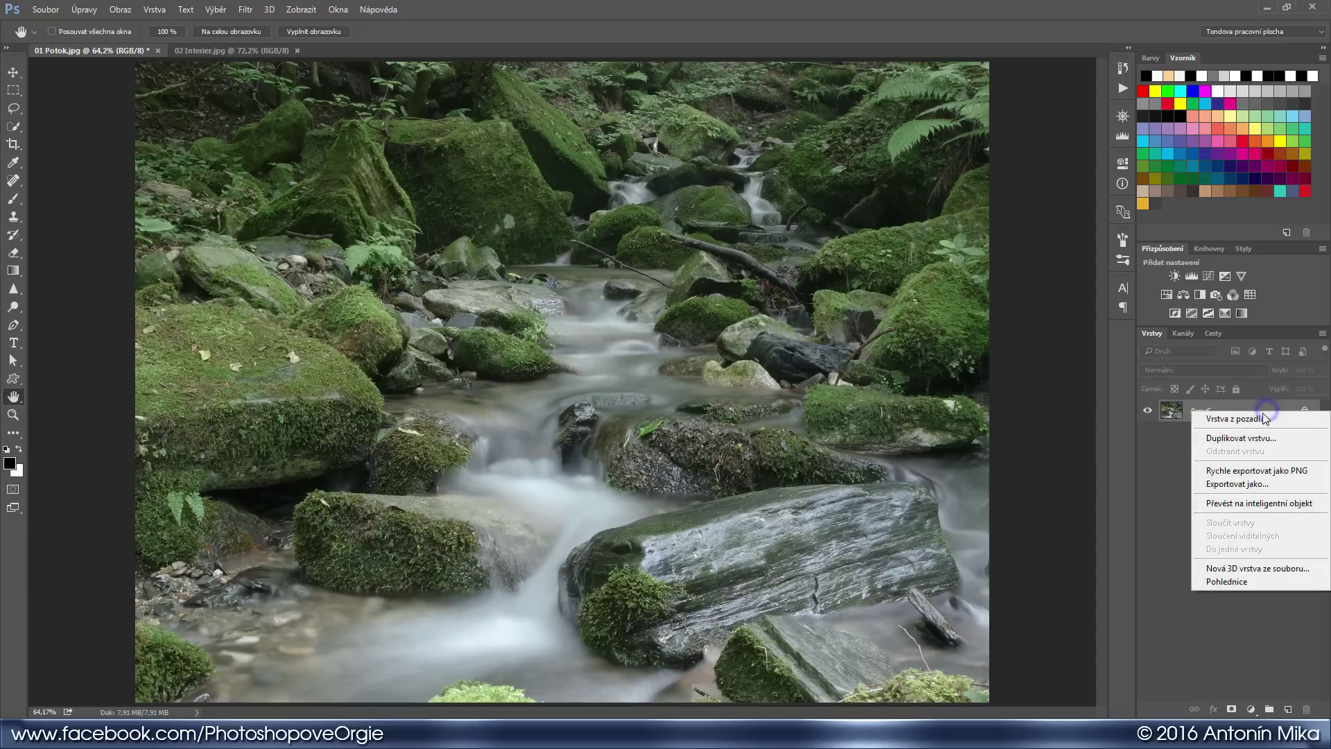
pyautogui.click(1290, 503)
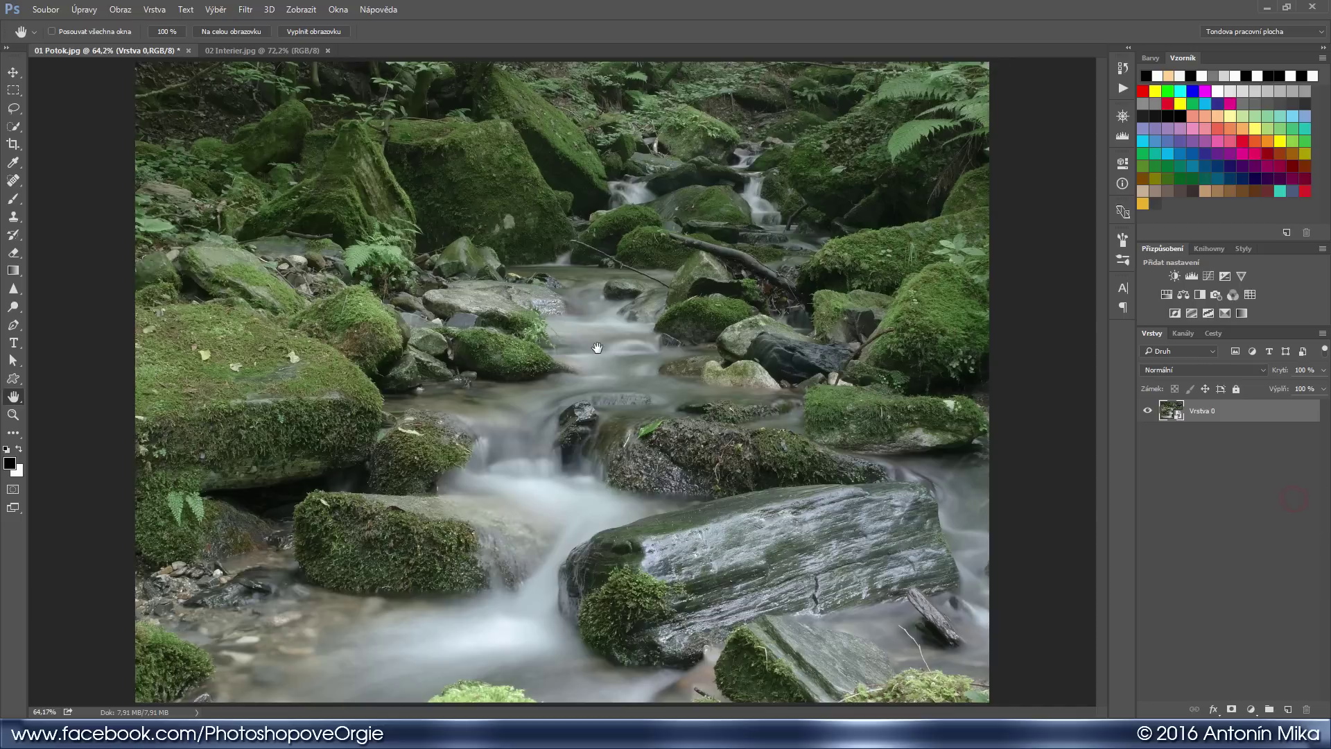
pyautogui.click(246, 9)
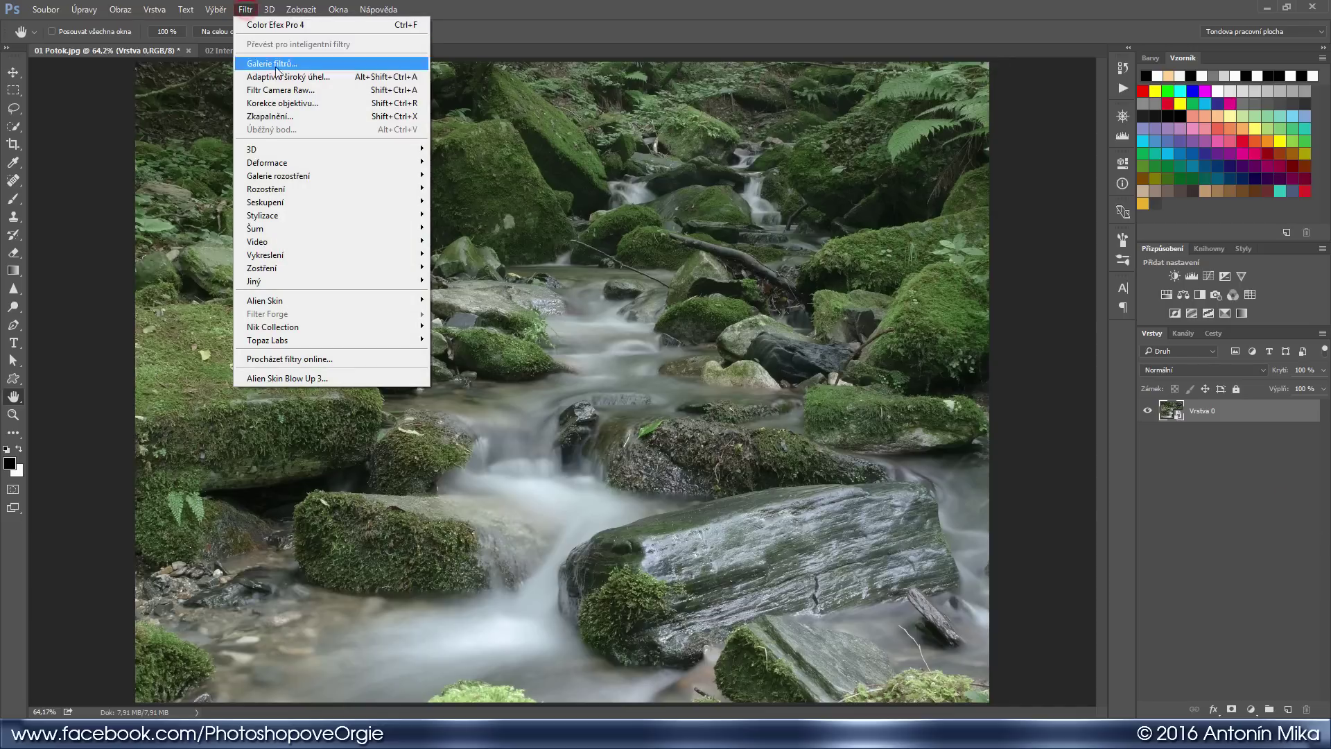
pyautogui.moveTo(273, 327)
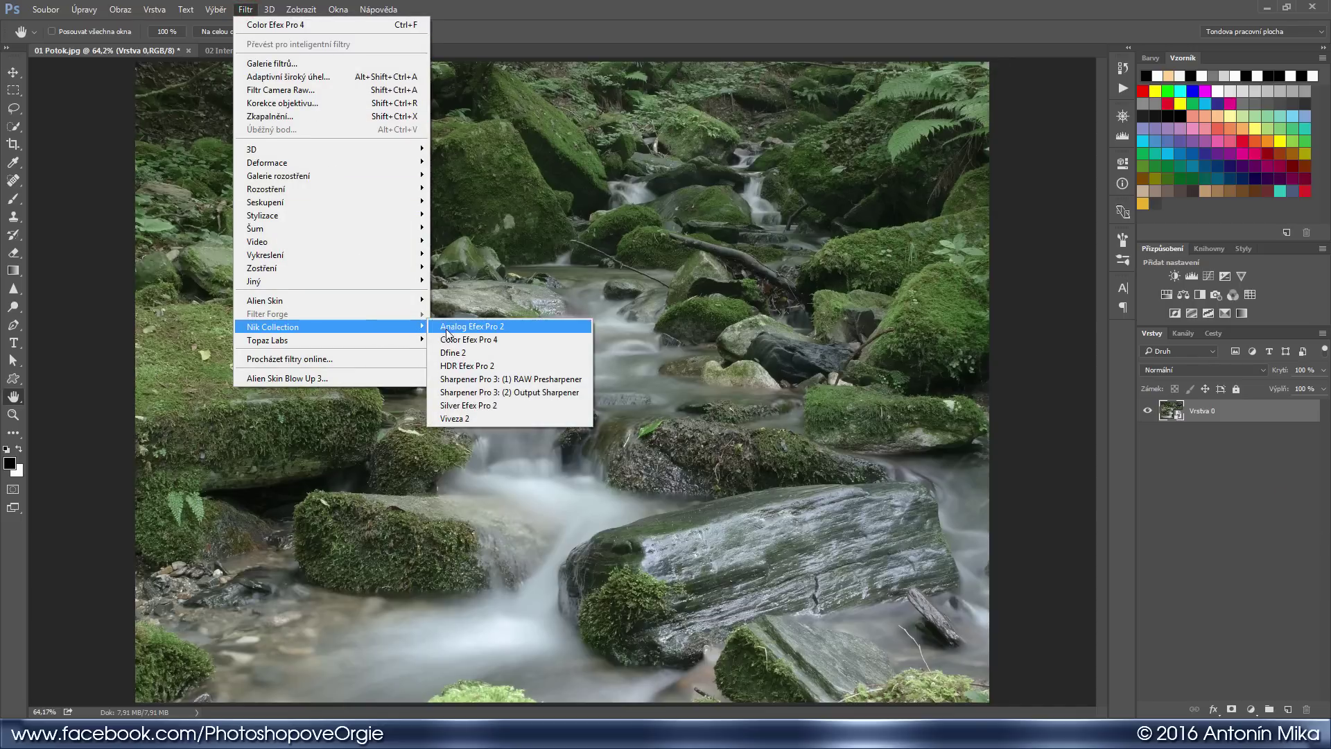
pyautogui.click(521, 340)
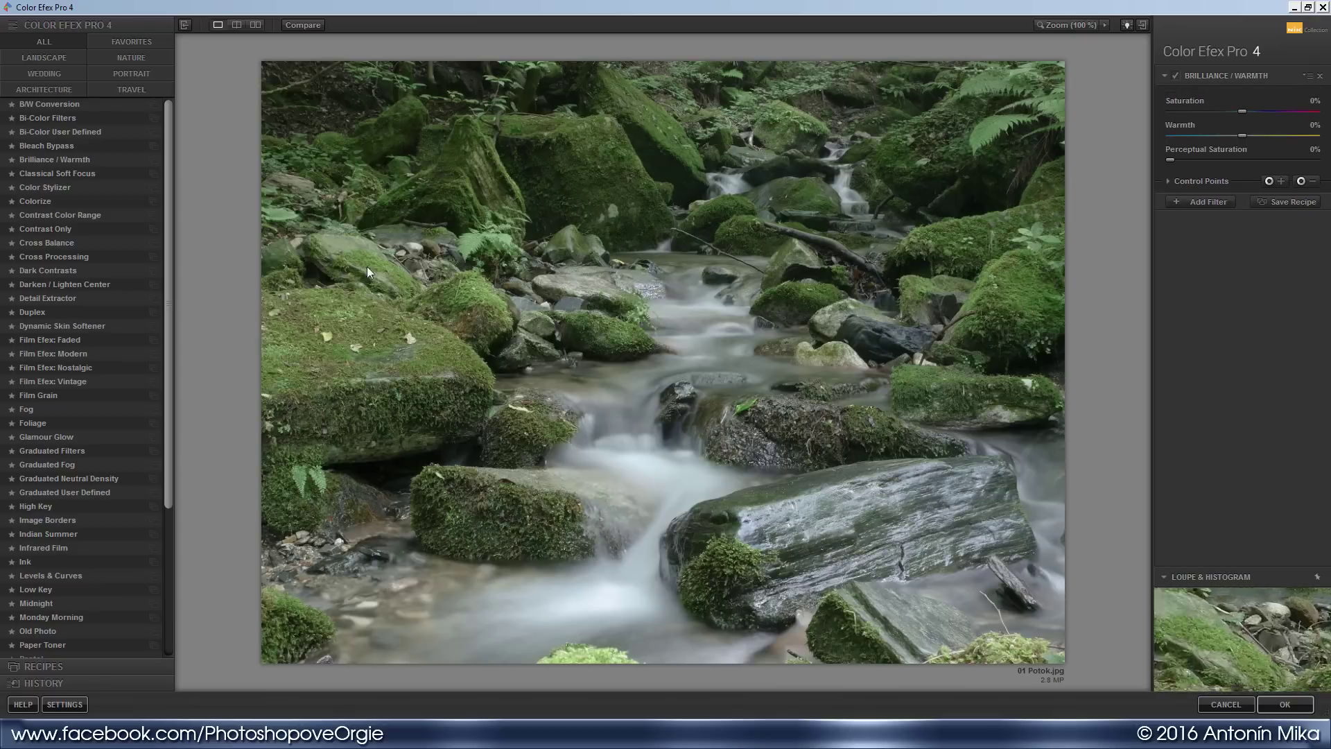
pyautogui.scroll(-2, 169, 238)
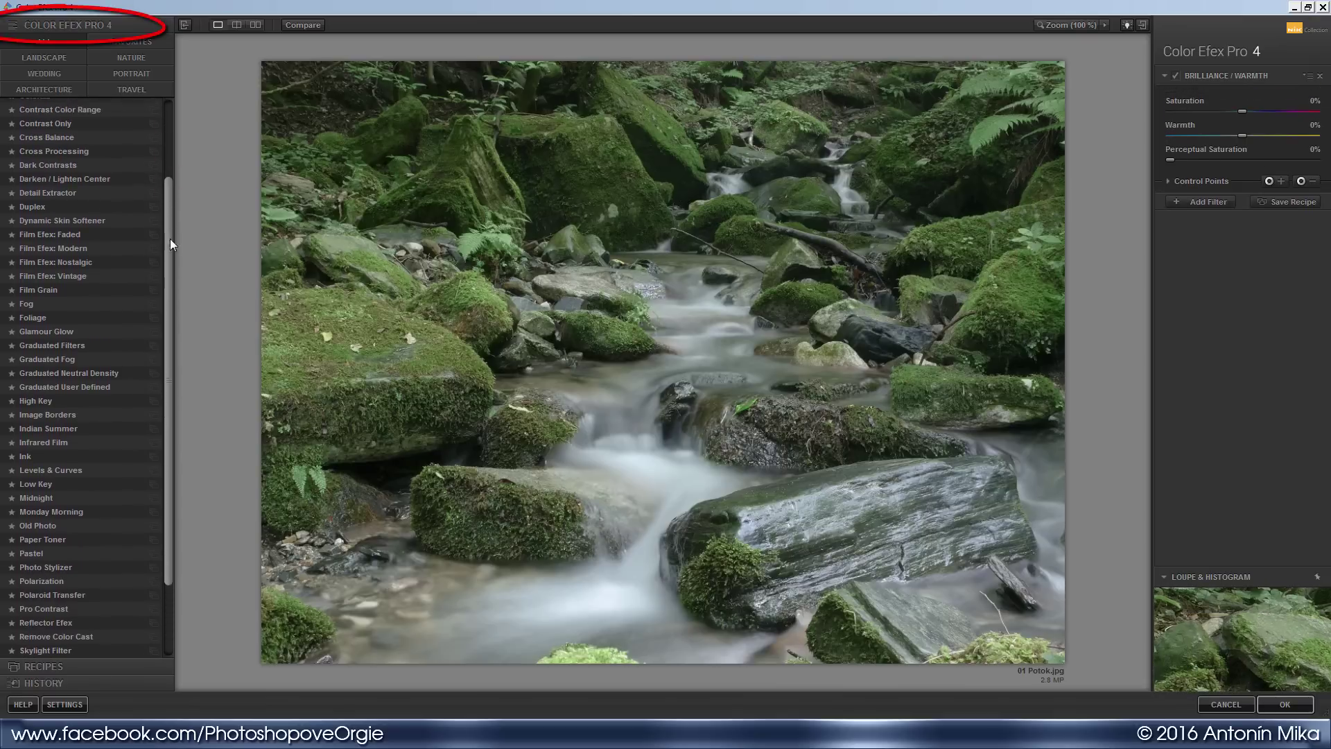
pyautogui.click(40, 664)
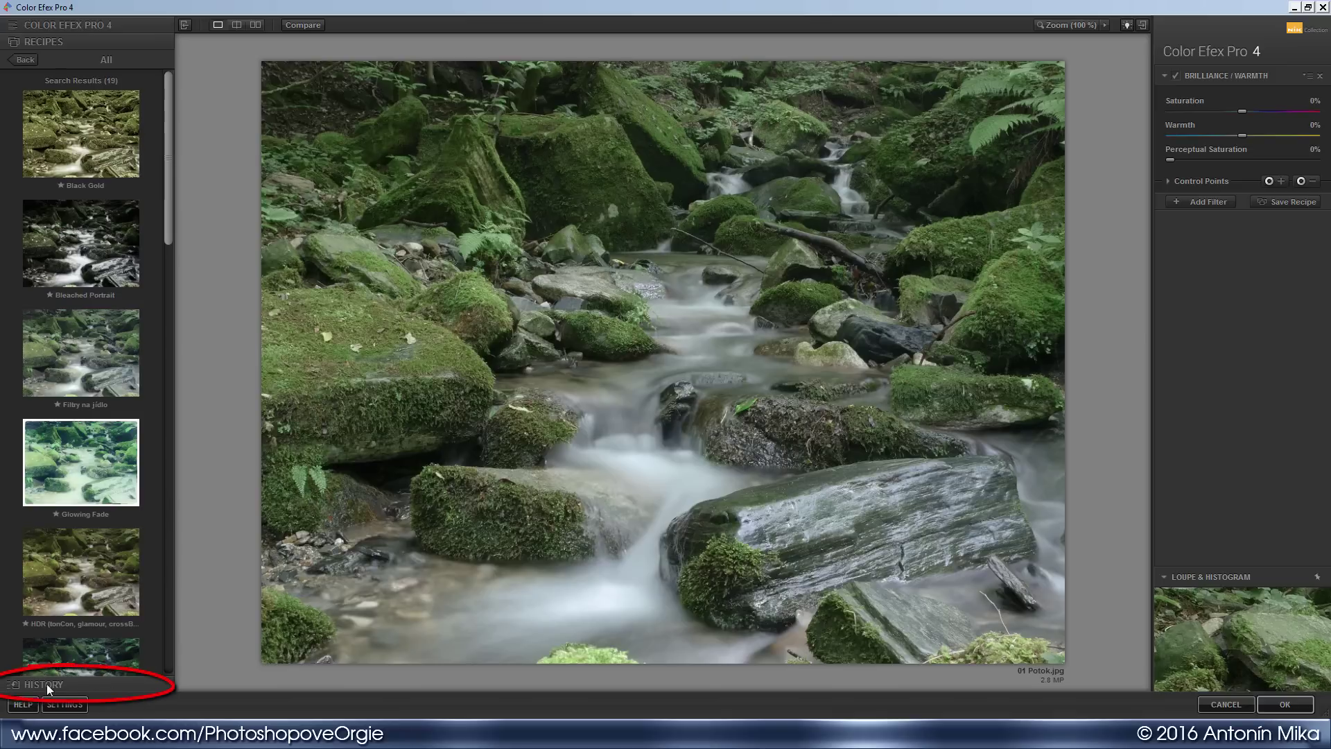
pyautogui.click(43, 683)
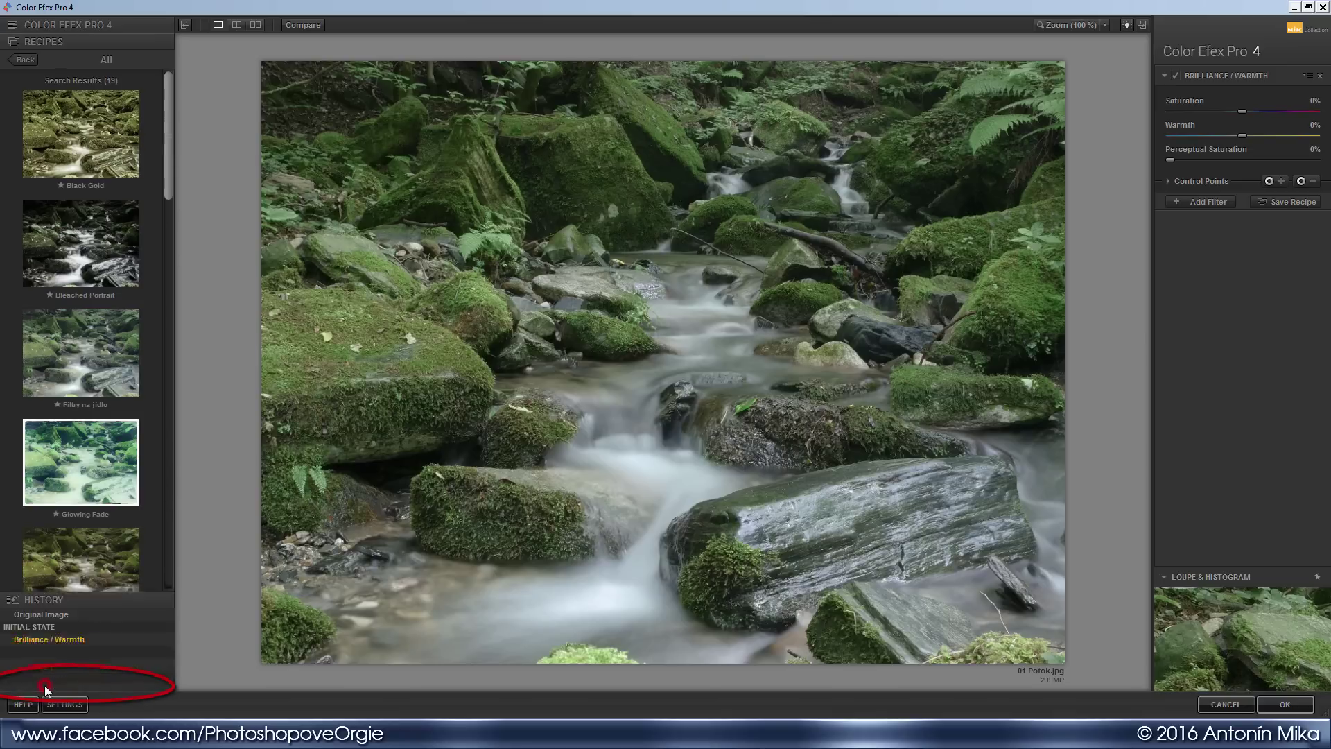
pyautogui.click(65, 24)
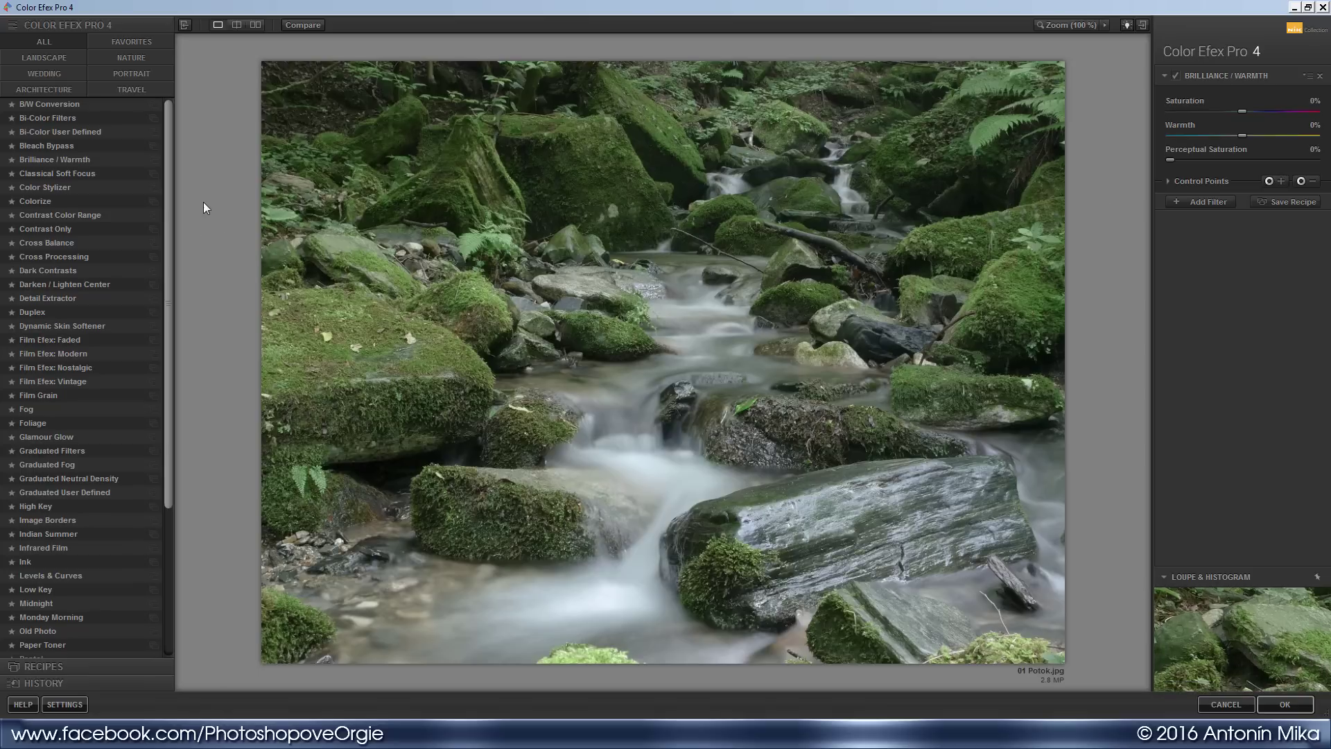
# Apply Contrast Only to the stream photo, resetting Contrast Only and Brightness to 0%.
pyautogui.click(51, 231)
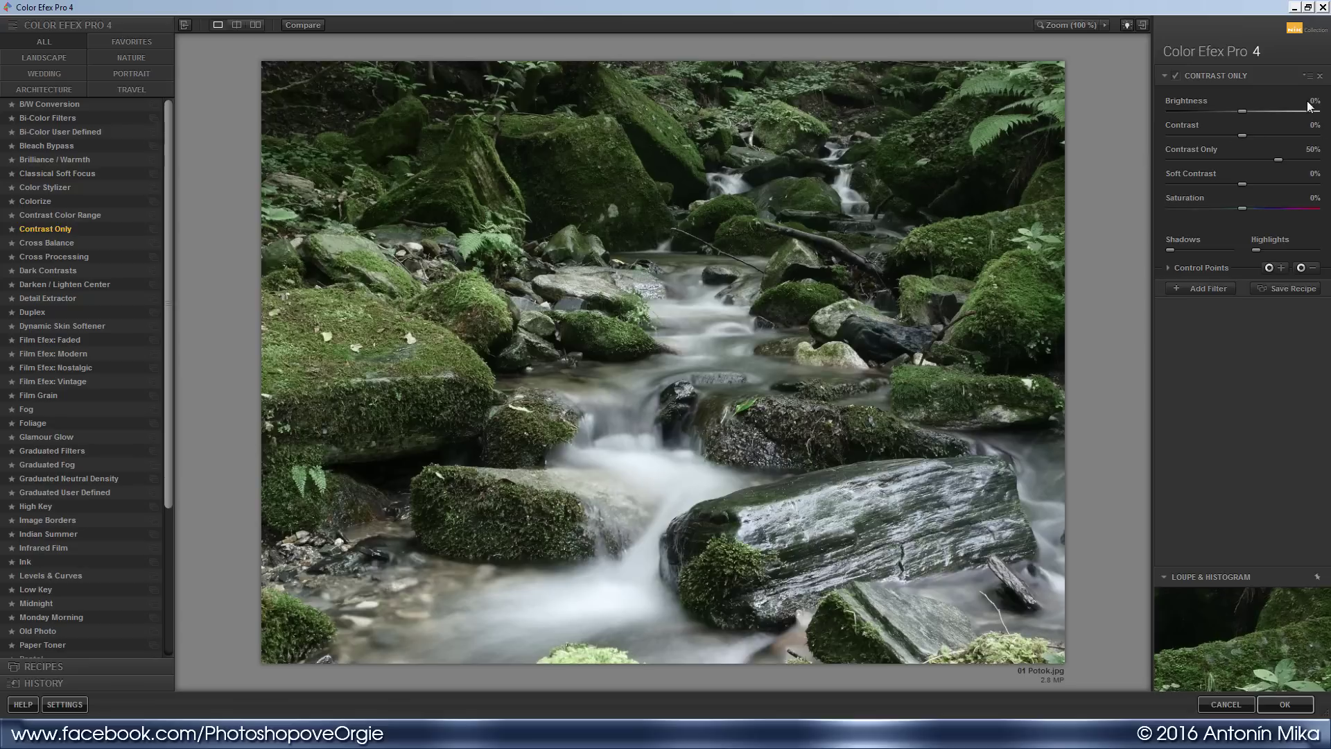
pyautogui.doubleClick(1312, 149)
pyautogui.write('0')
pyautogui.press('Return')
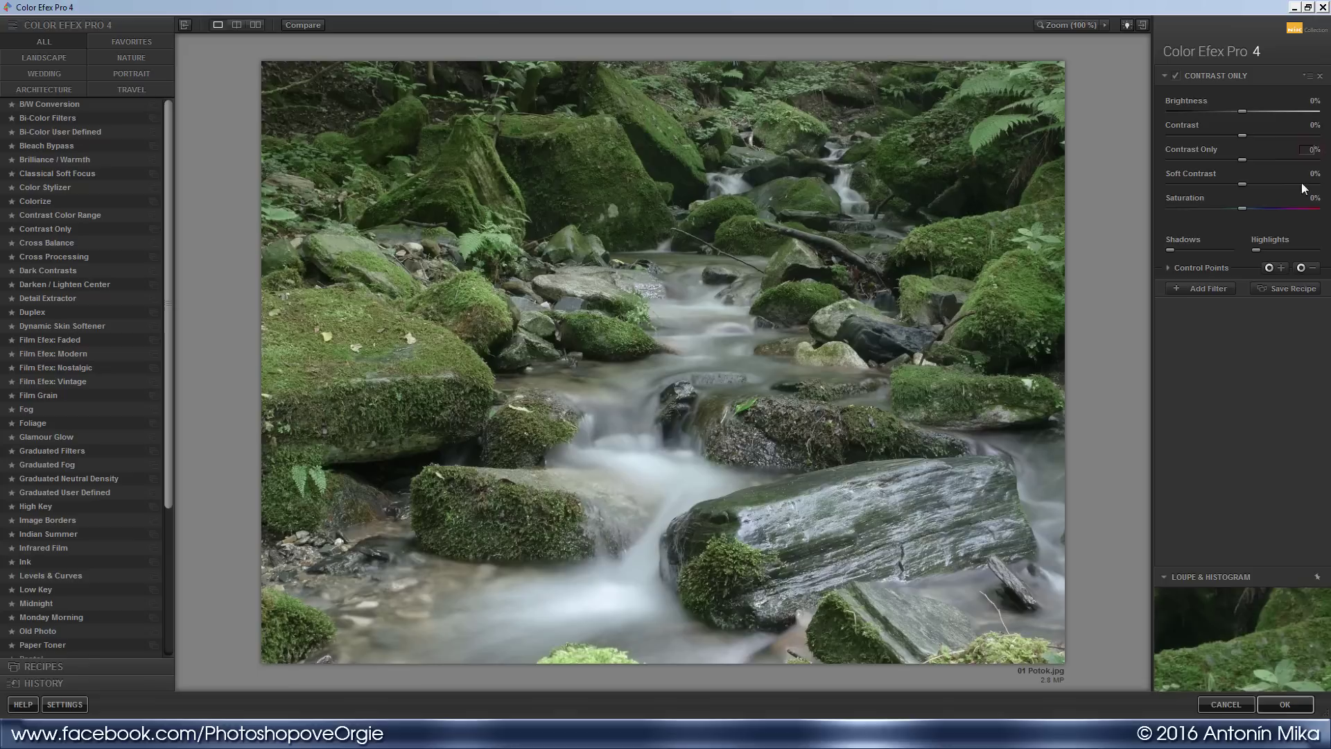
pyautogui.moveTo(1242, 111)
pyautogui.mouseDown()
pyautogui.moveTo(1297, 113)
pyautogui.moveTo(1187, 109)
pyautogui.moveTo(1279, 134)
pyautogui.moveTo(1192, 136)
pyautogui.moveTo(1310, 158)
pyautogui.moveTo(1180, 155)
pyautogui.moveTo(1291, 155)
pyautogui.moveTo(1308, 183)
pyautogui.moveTo(1171, 185)
pyautogui.moveTo(1304, 187)
pyautogui.moveTo(1184, 214)
pyautogui.moveTo(1242, 208)
pyautogui.mouseUp()
pyautogui.doubleClick(1312, 101)
pyautogui.write('0')
pyautogui.press('Return')
# Reset Contrast Only and Soft Contrast to 0%, then raise Soft Contrast to 100%.
pyautogui.click(1310, 149)
pyautogui.write('0')
pyautogui.press('Return')
pyautogui.click(1309, 174)
pyautogui.write('0')
pyautogui.press('Return')
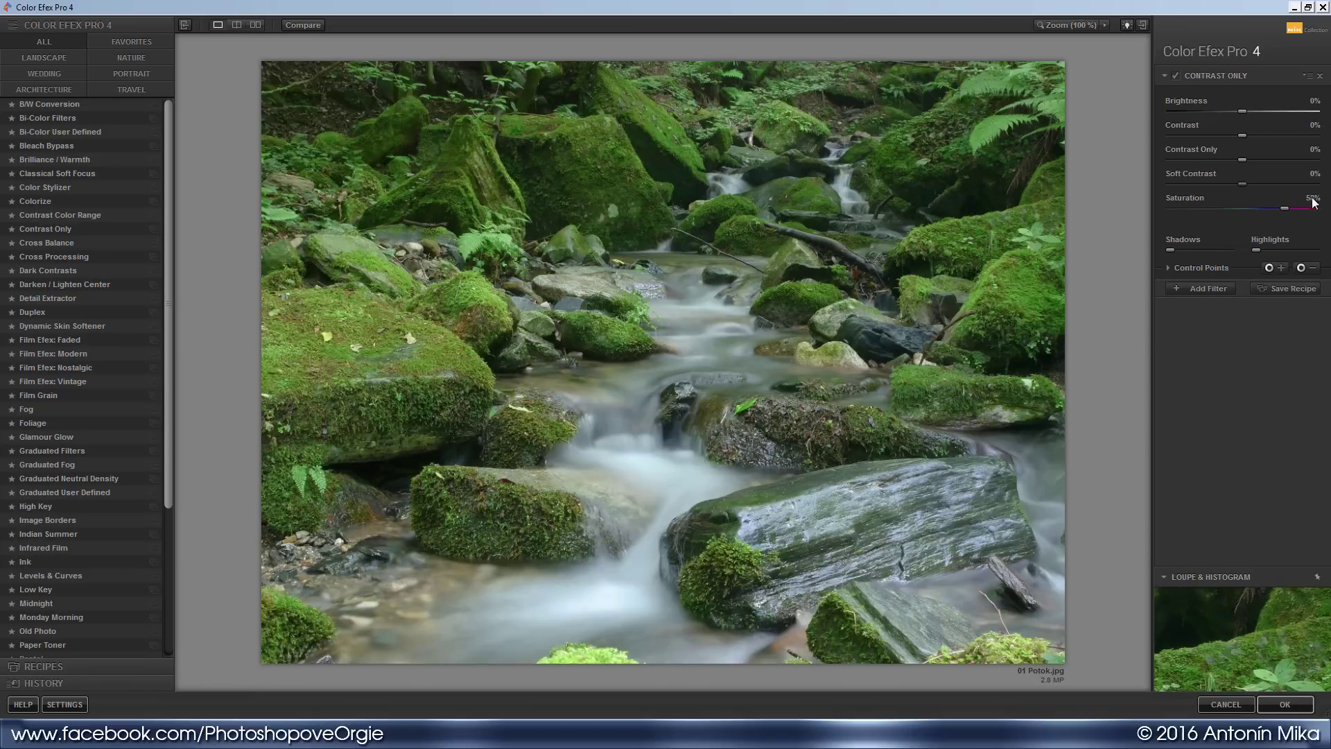
pyautogui.click(1311, 198)
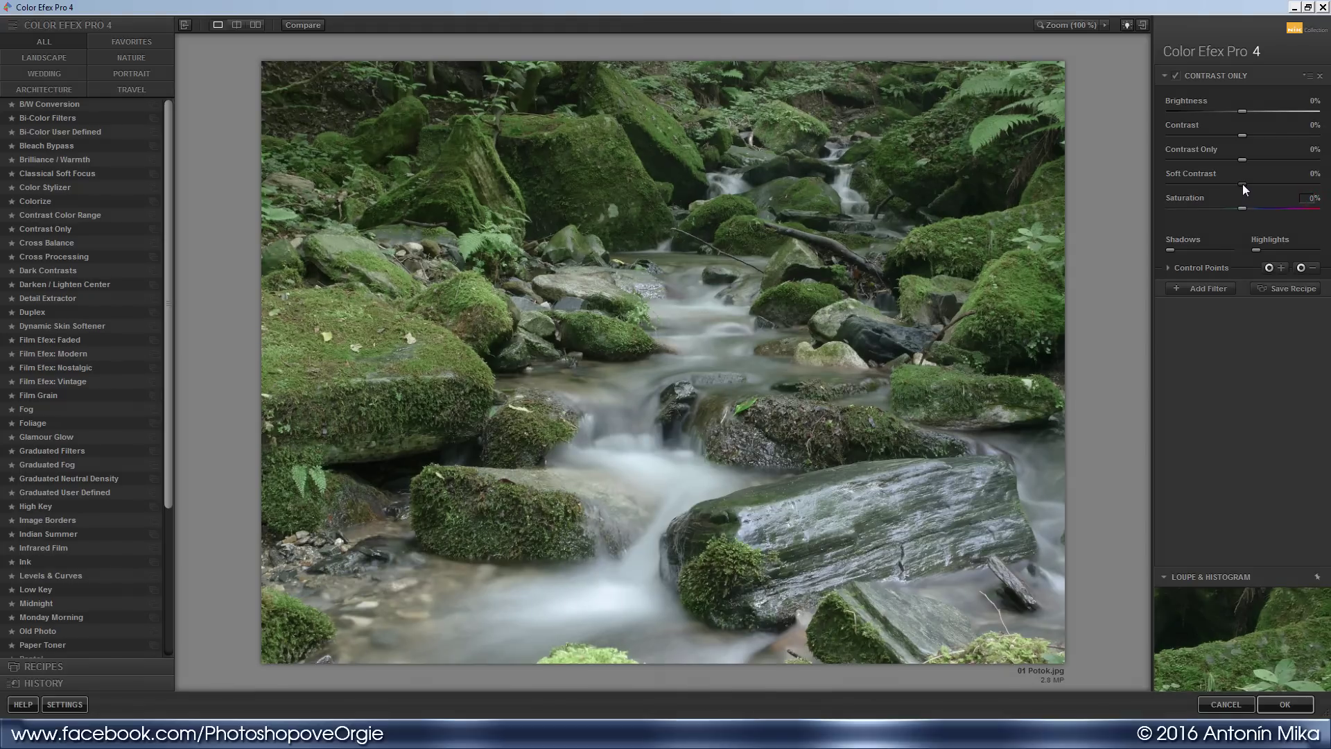
pyautogui.moveTo(1242, 184); pyautogui.dragTo(1326, 194)
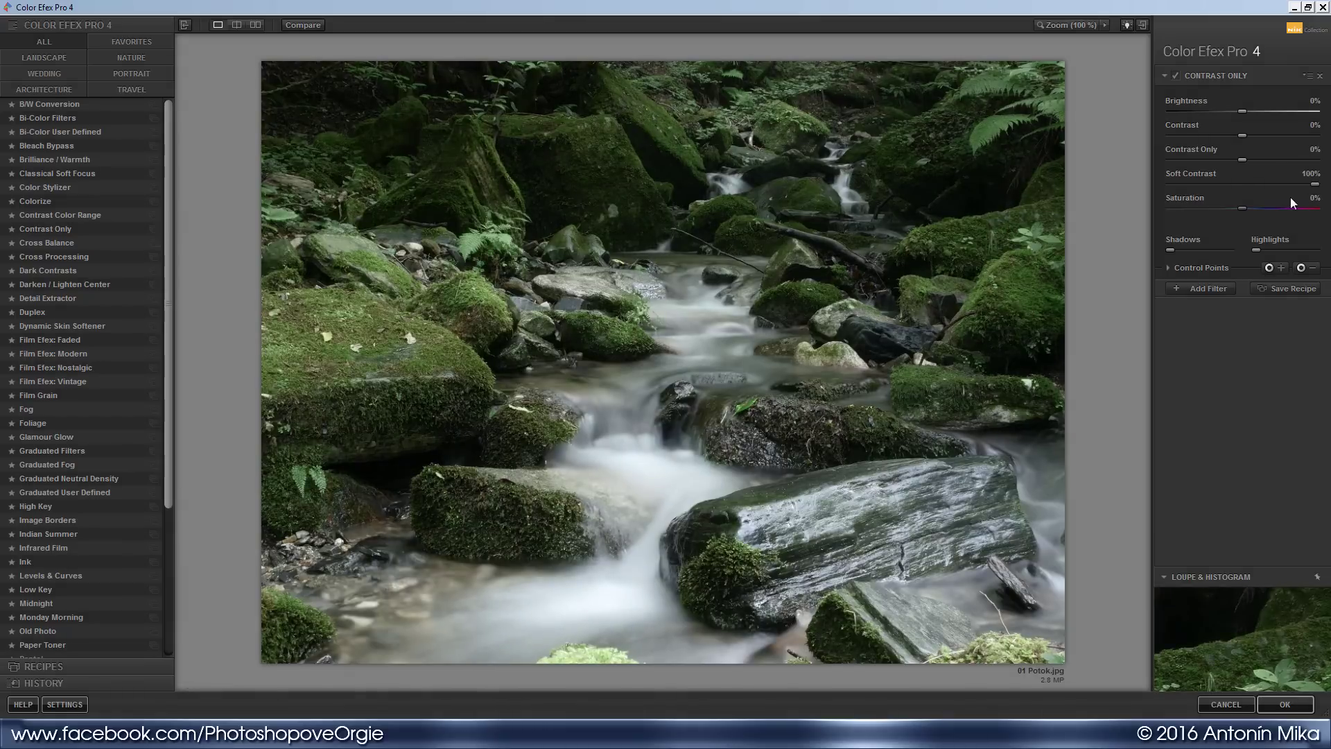
# Set Contrast to 20%, Contrast Only to 30% and Brightness to -30%.
pyautogui.click(1314, 127)
pyautogui.write('20')
pyautogui.press('Return')
pyautogui.click(1313, 150)
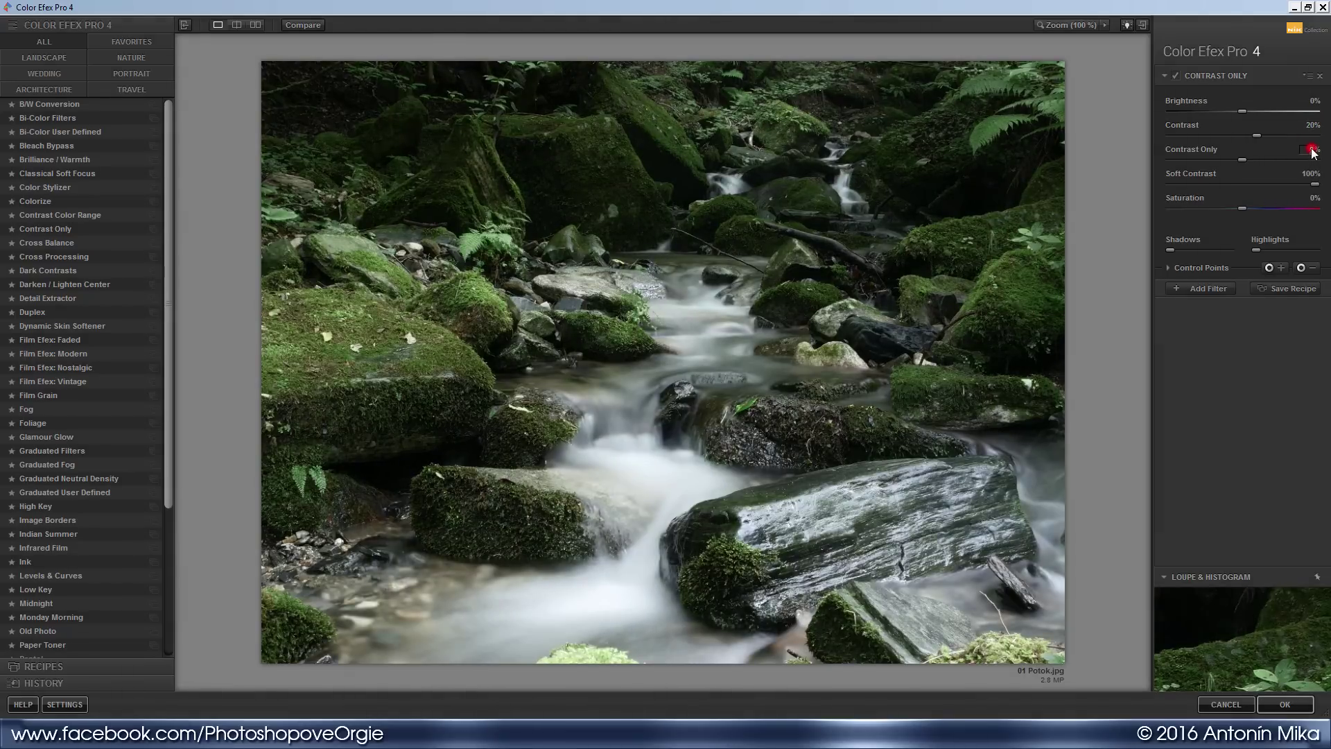
pyautogui.write('30')
pyautogui.press('Return')
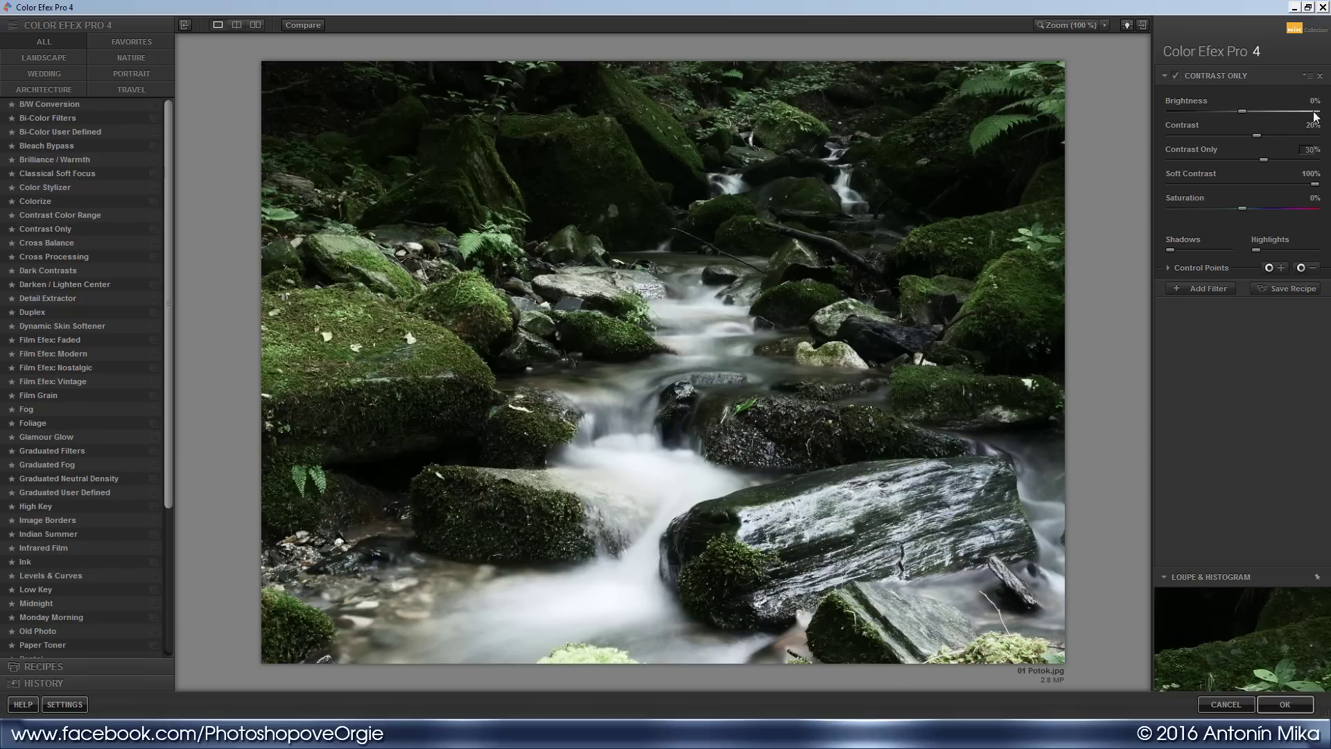
pyautogui.click(1312, 101)
pyautogui.write('-30')
pyautogui.press('Return')
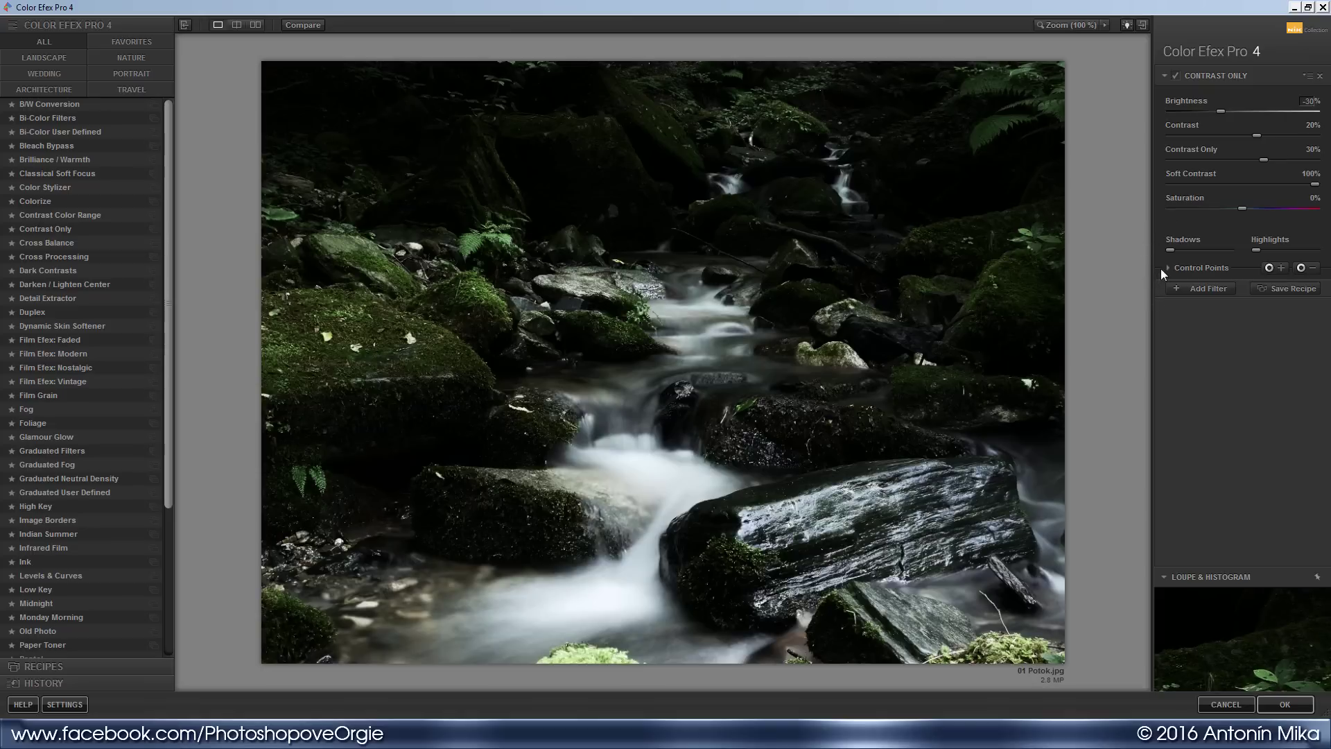
# Lift Shadows to 65%, compare before/after, and reveal the Opacity slider under Control Points.
pyautogui.moveTo(1170, 250)
pyautogui.moveTo(1170, 251); pyautogui.dragTo(1209, 253)
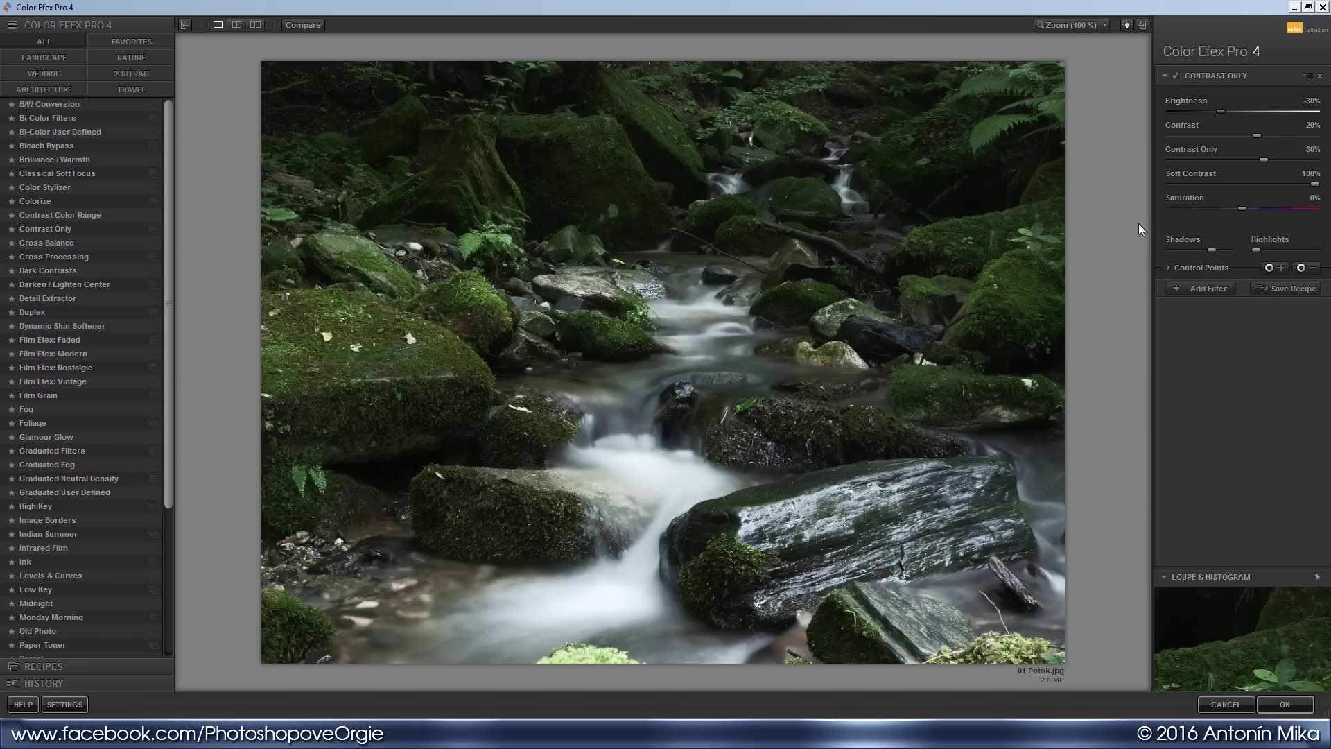
pyautogui.press('p')
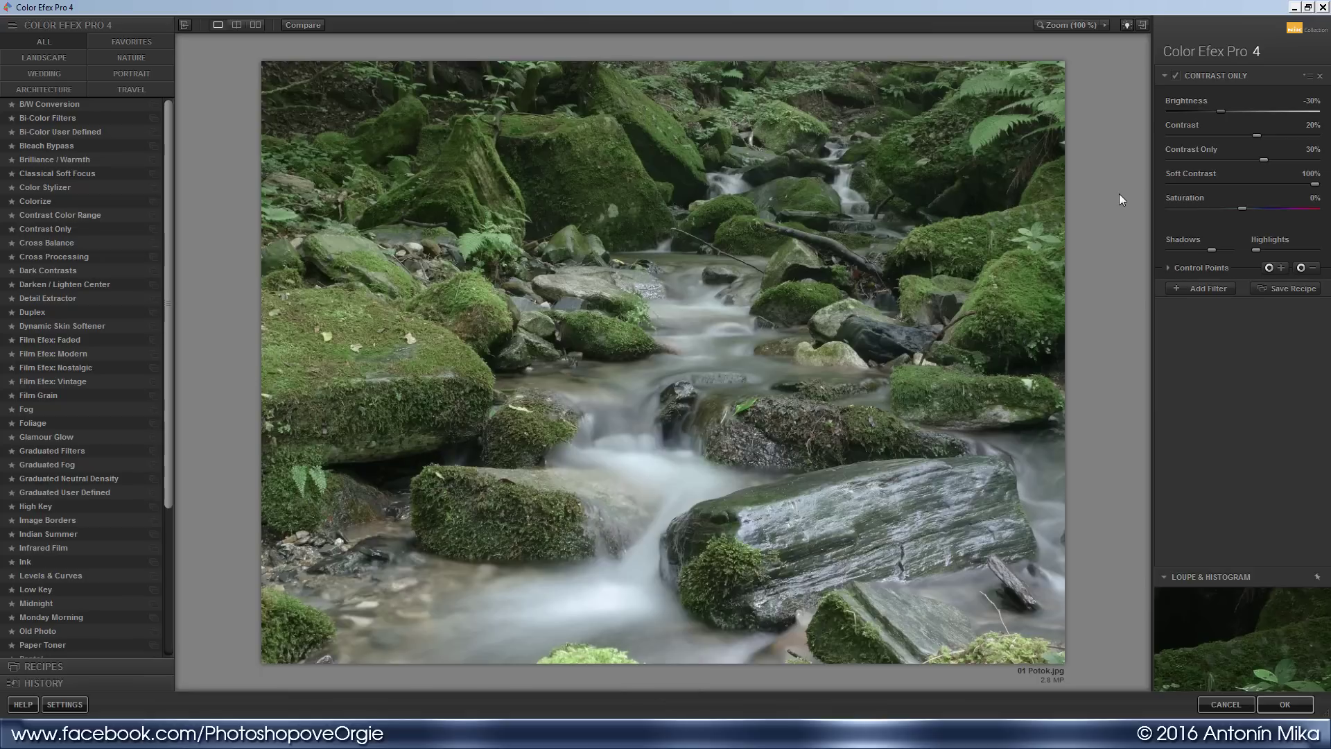
pyautogui.press('p')
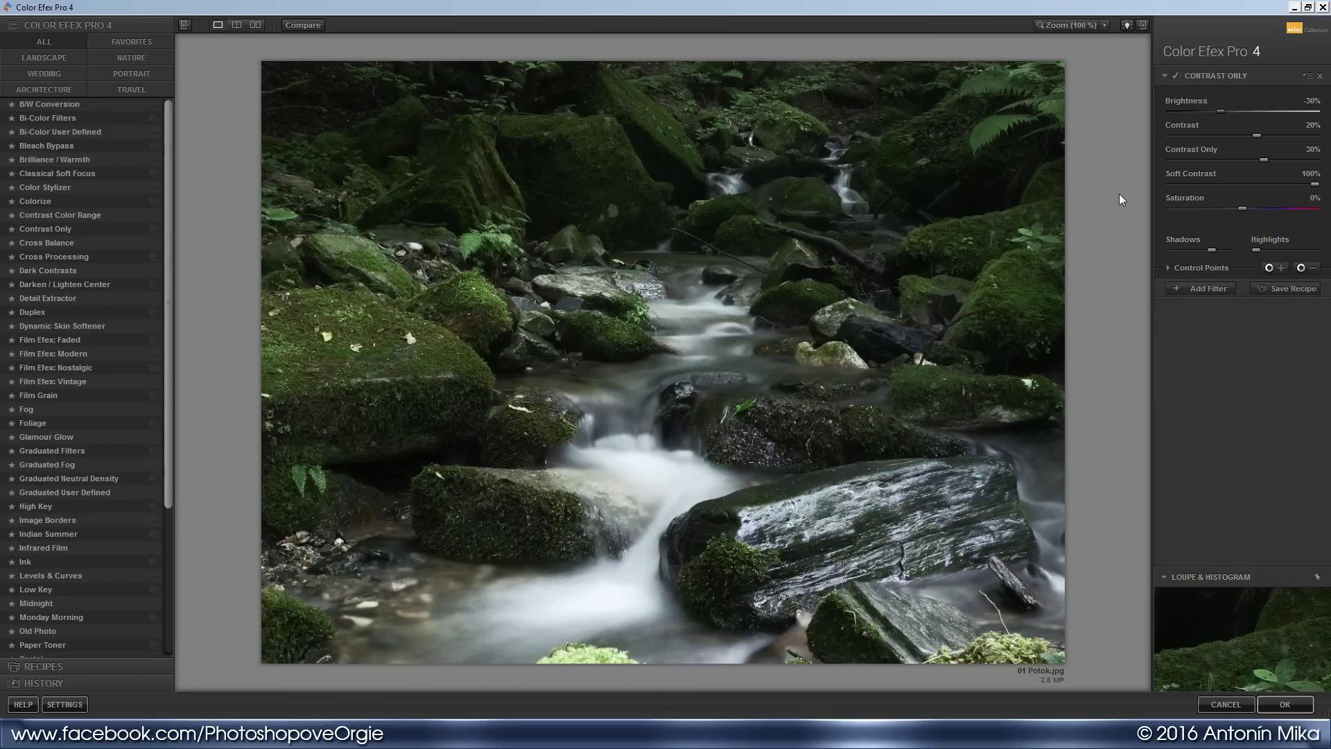
pyautogui.press('p')
pyautogui.press('p')
pyautogui.press('p')
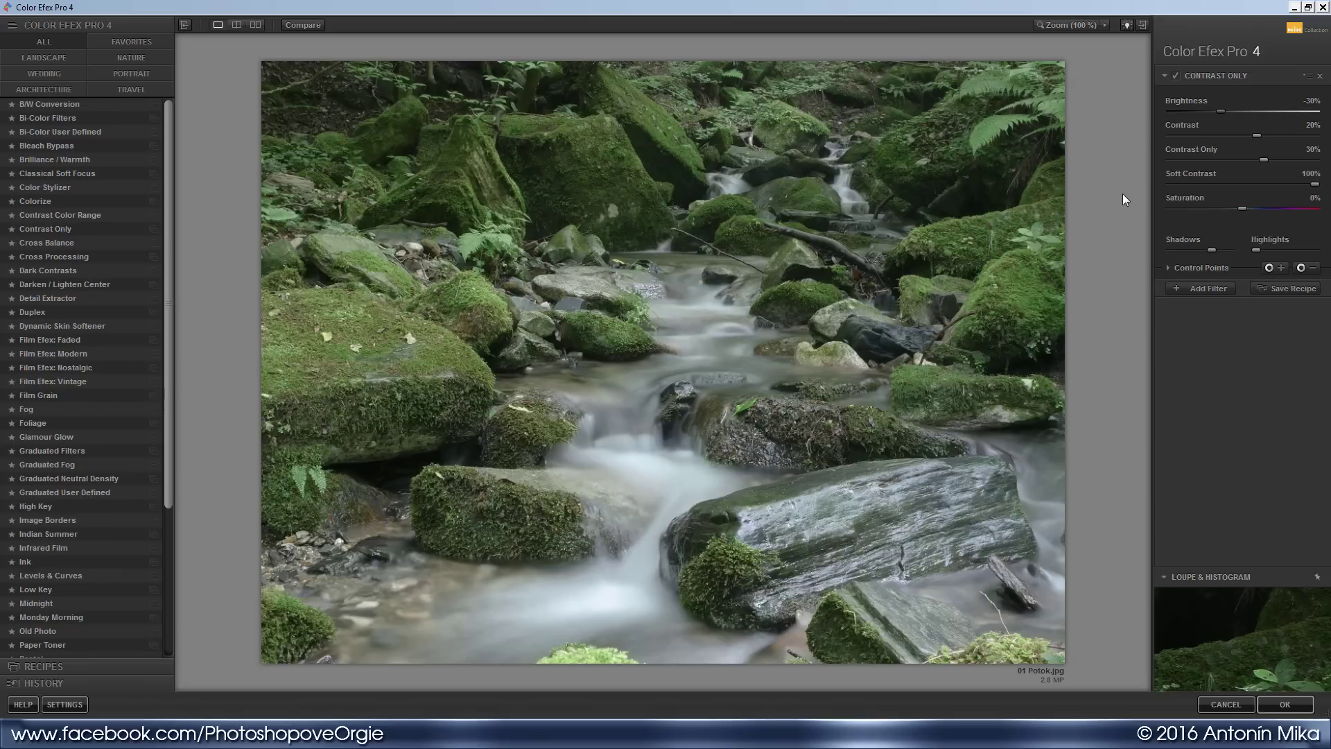
pyautogui.press('p')
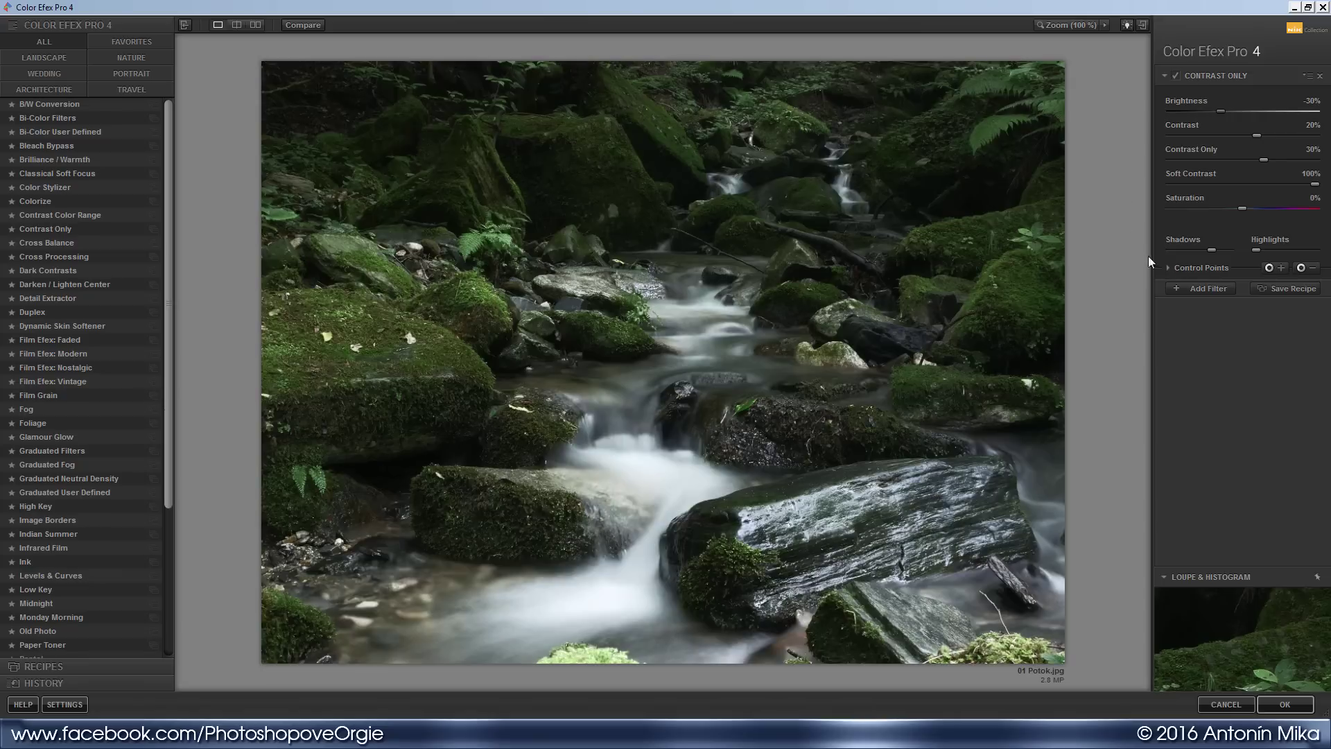
pyautogui.click(1209, 269)
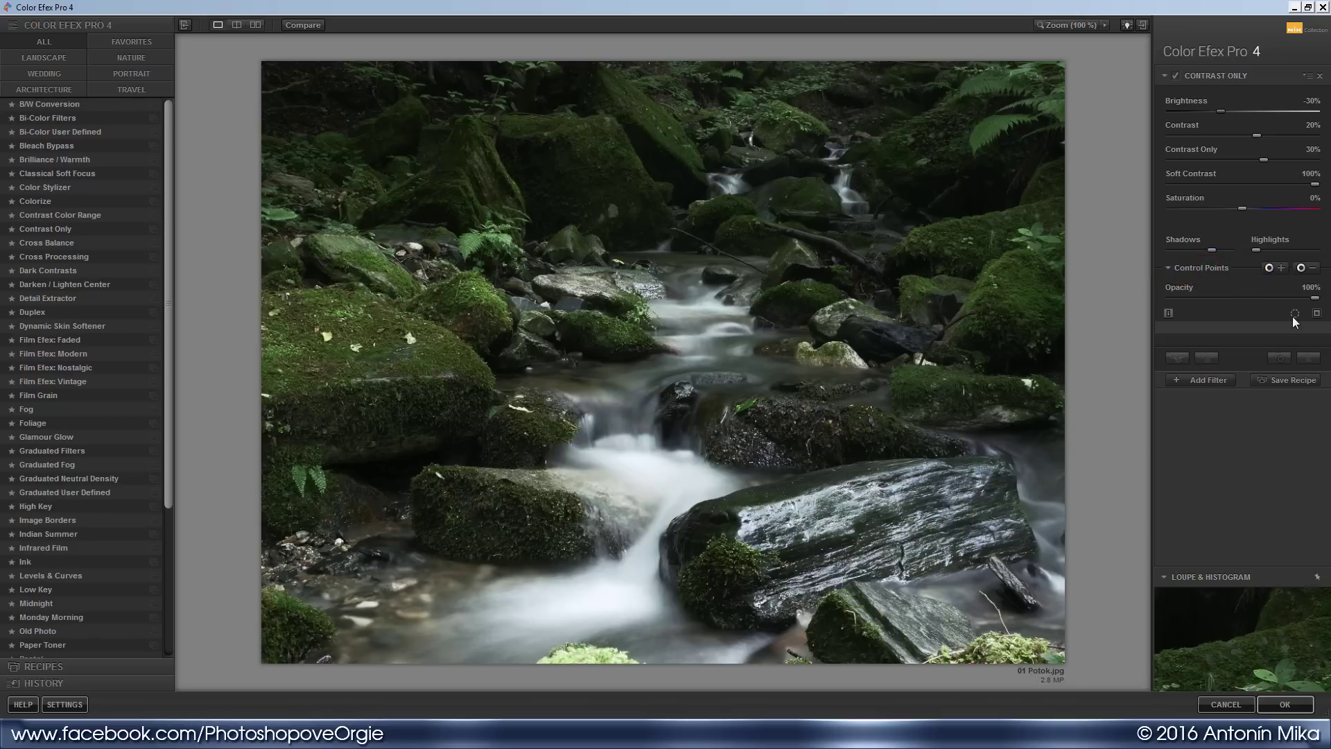
pyautogui.moveTo(1315, 298)
pyautogui.mouseDown()
pyautogui.moveTo(1172, 295)
pyautogui.moveTo(1329, 305)
pyautogui.mouseUp()
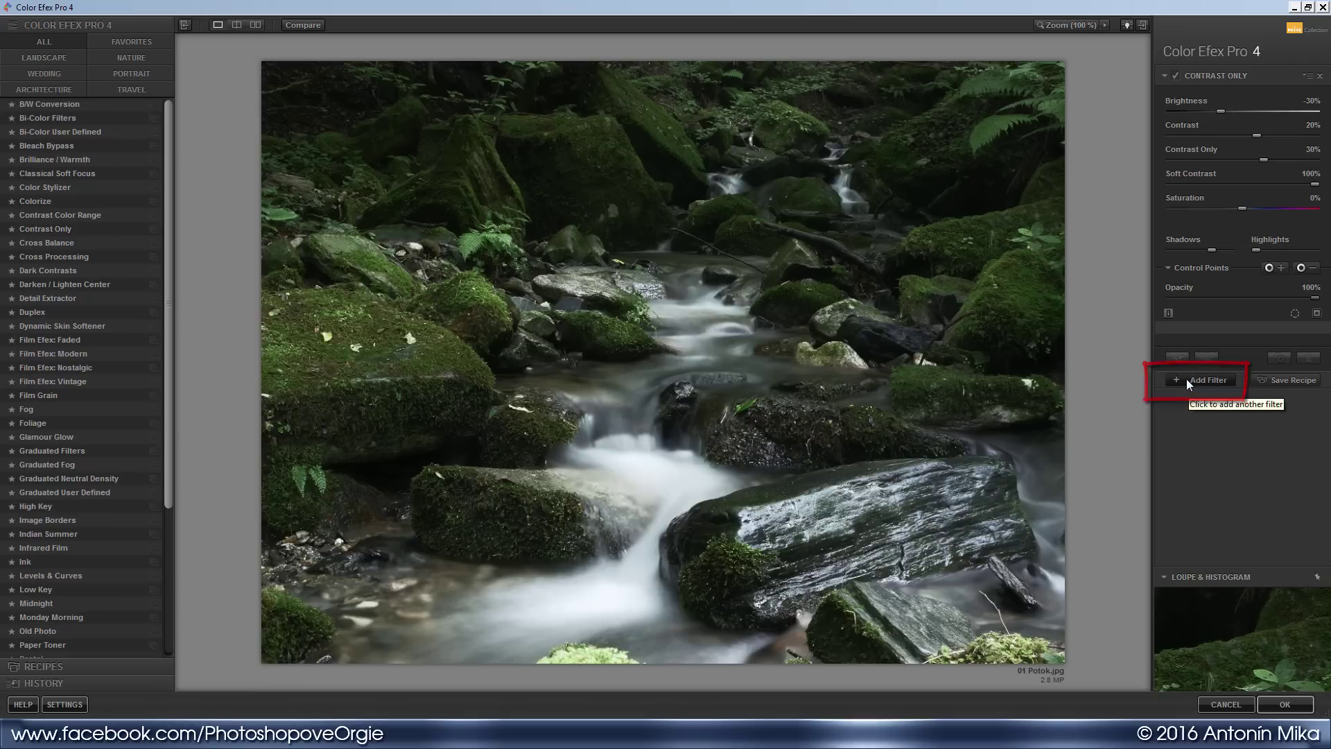
# Add a Darken / Lighten Center filter with its center placed on the stream.
pyautogui.click(1187, 378)
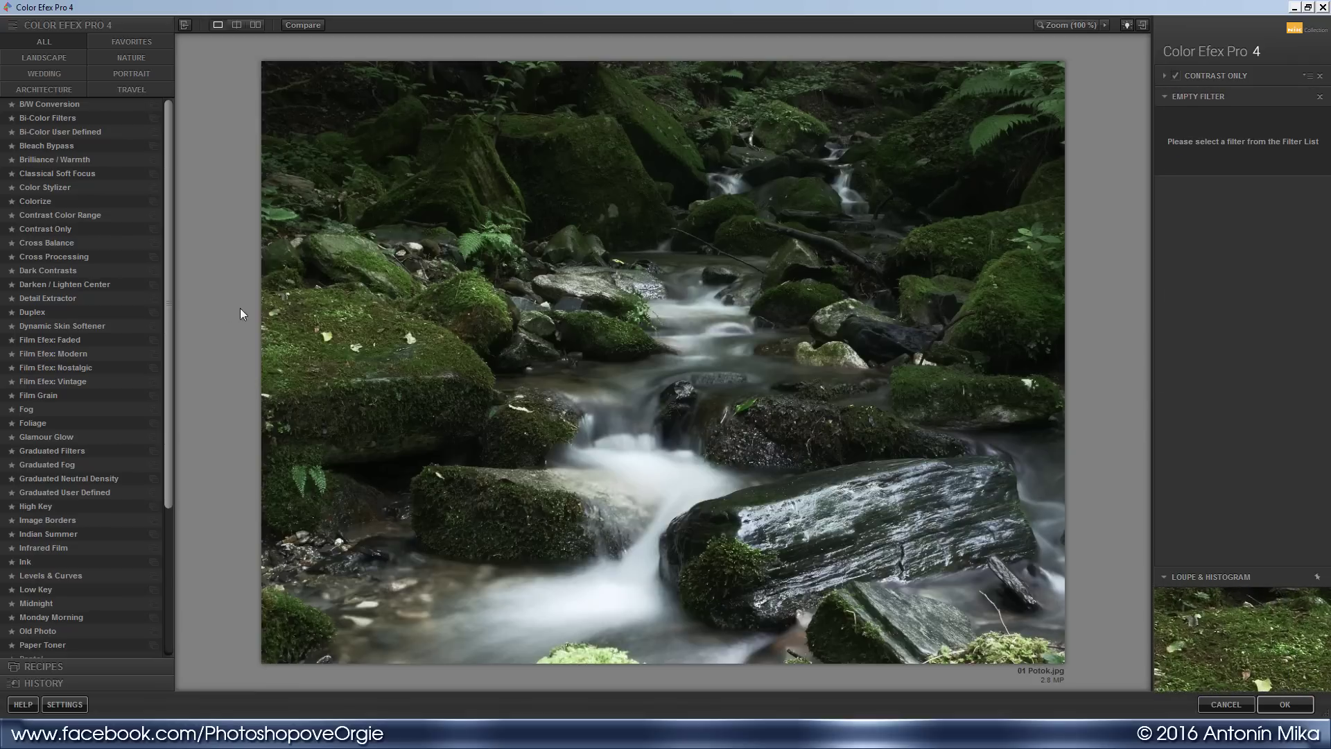
pyautogui.click(69, 284)
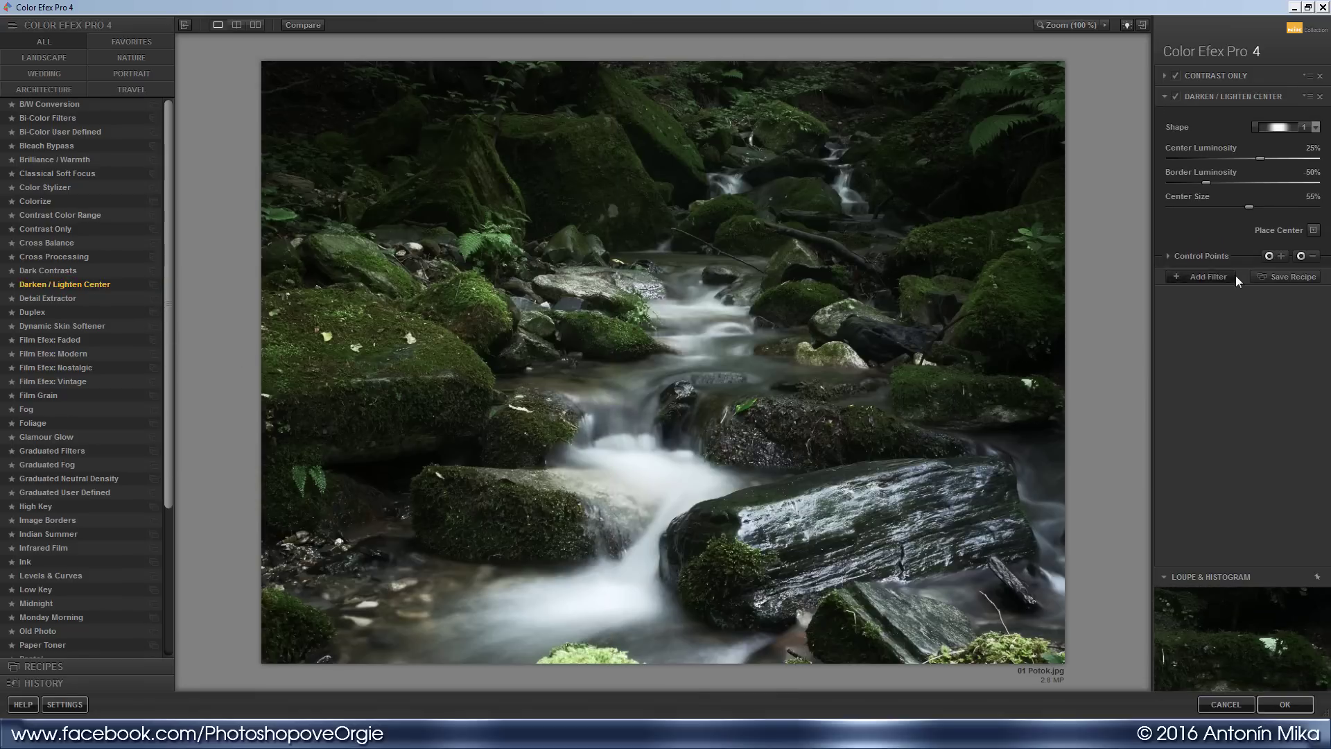
pyautogui.click(1314, 230)
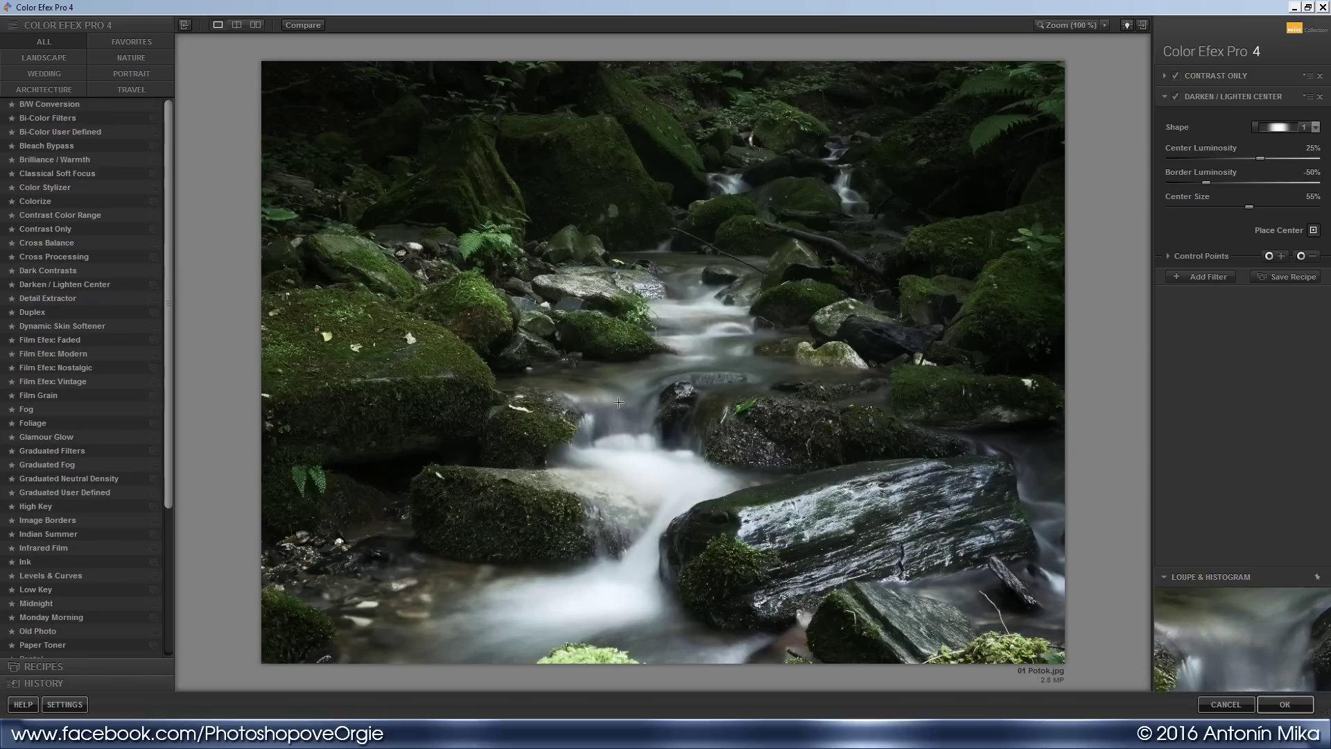
pyautogui.click(623, 392)
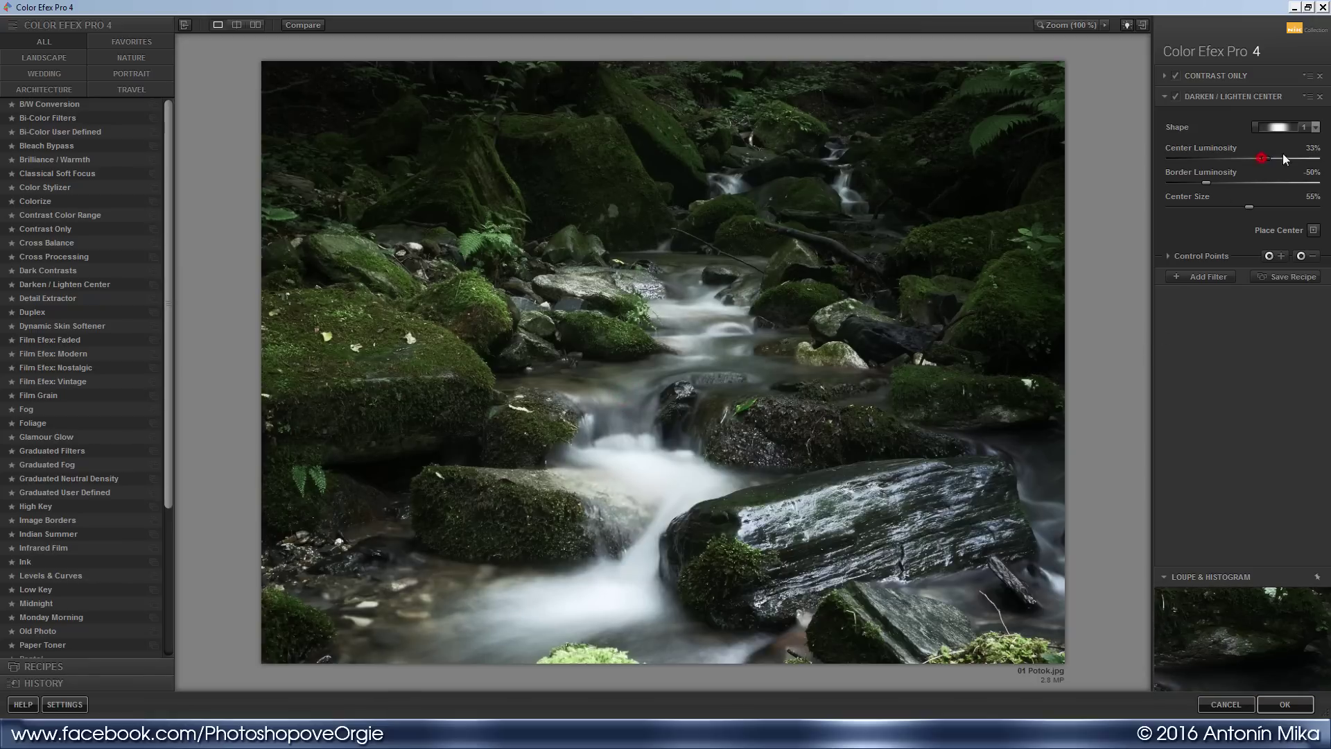
# Set Center Luminosity 49% and Border Luminosity -15%, toggling the filter to compare.
pyautogui.moveTo(1282, 158)
pyautogui.mouseDown()
pyautogui.moveTo(1187, 154)
pyautogui.moveTo(1291, 158)
pyautogui.moveTo(1173, 182)
pyautogui.moveTo(1218, 186)
pyautogui.moveTo(1242, 207)
pyautogui.moveTo(1134, 206)
pyautogui.moveTo(1247, 208)
pyautogui.mouseUp()
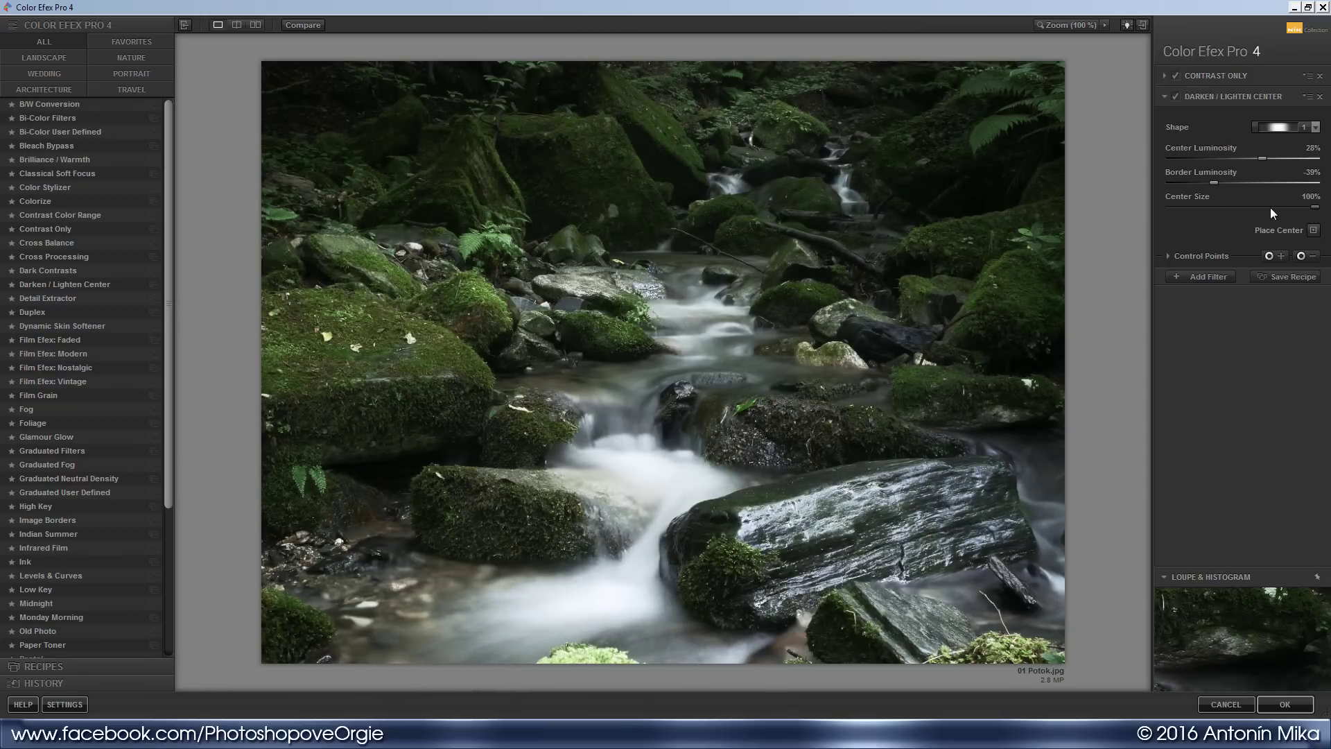
pyautogui.moveTo(1261, 159); pyautogui.dragTo(1278, 160)
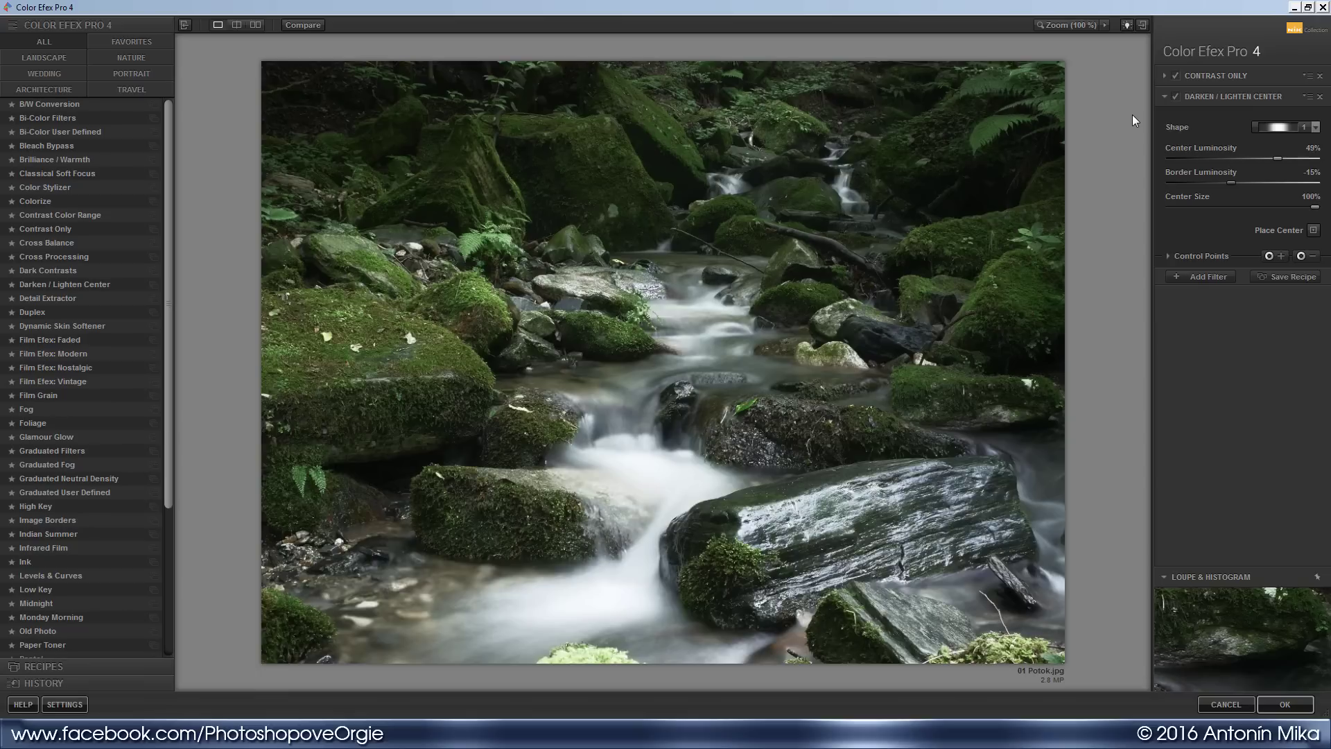
pyautogui.click(1175, 98)
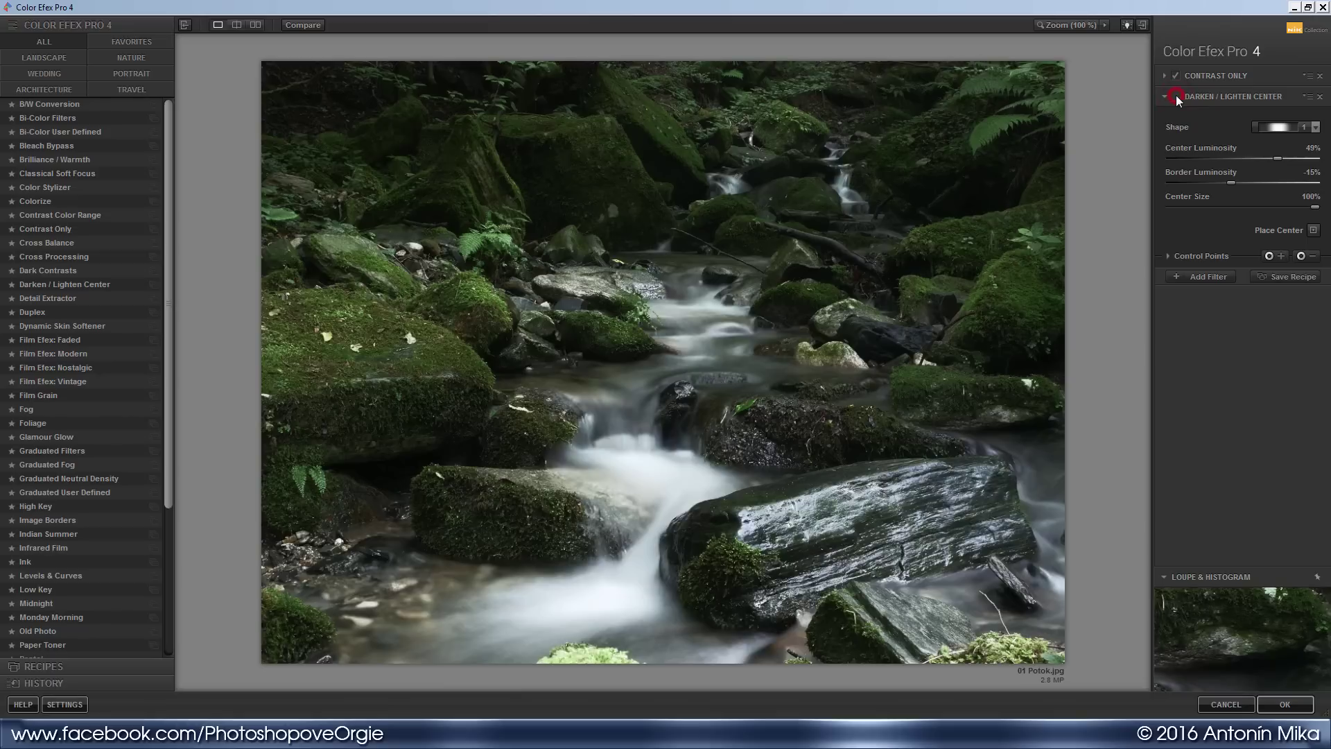
pyautogui.click(1176, 97)
pyautogui.click(1176, 96)
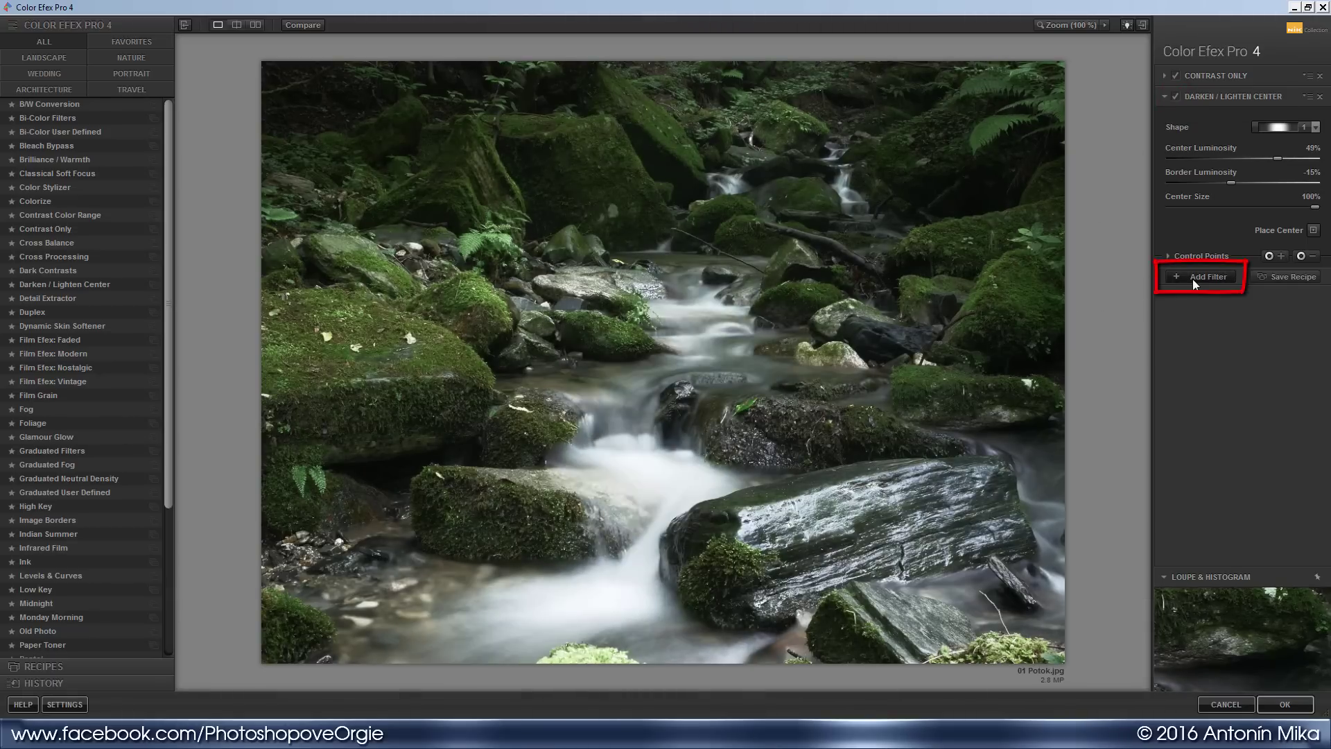
# Add a Brilliance / Warmth filter and test its saturation, warmth and perceptual saturation sliders.
pyautogui.click(1192, 277)
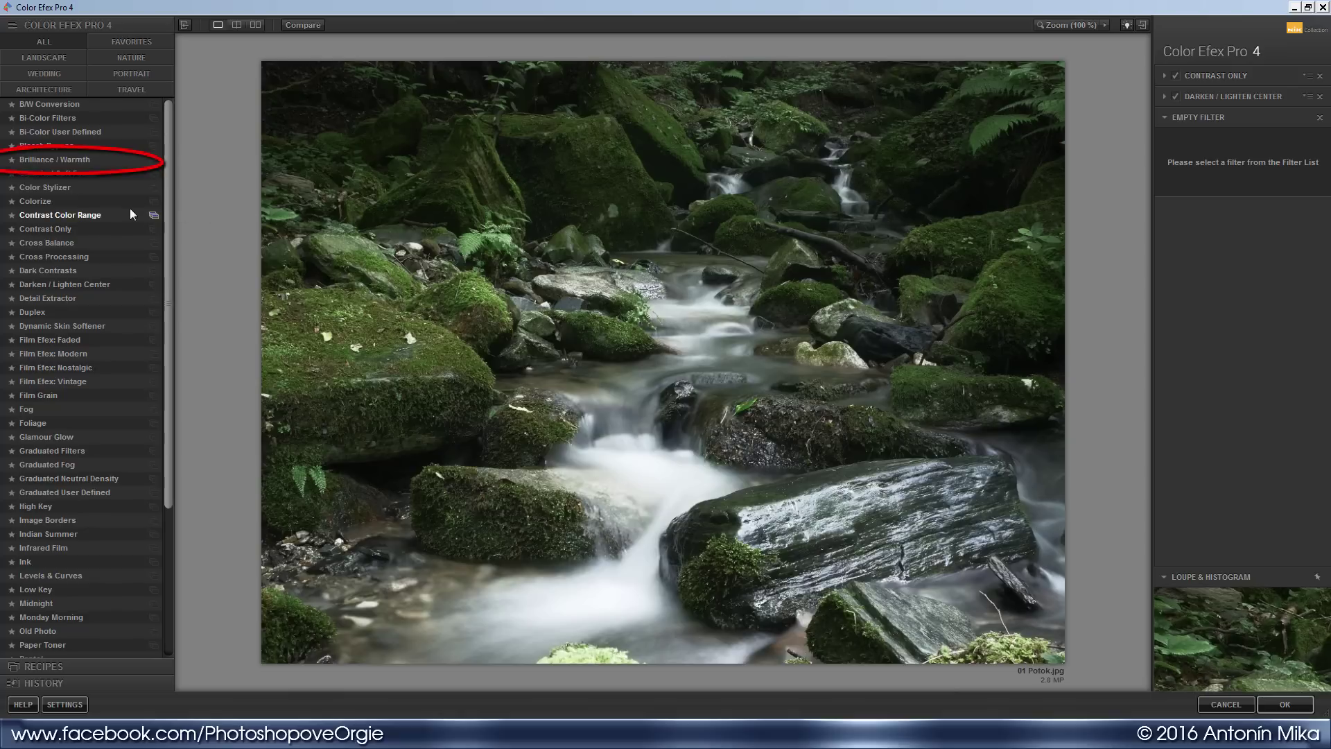
pyautogui.click(105, 160)
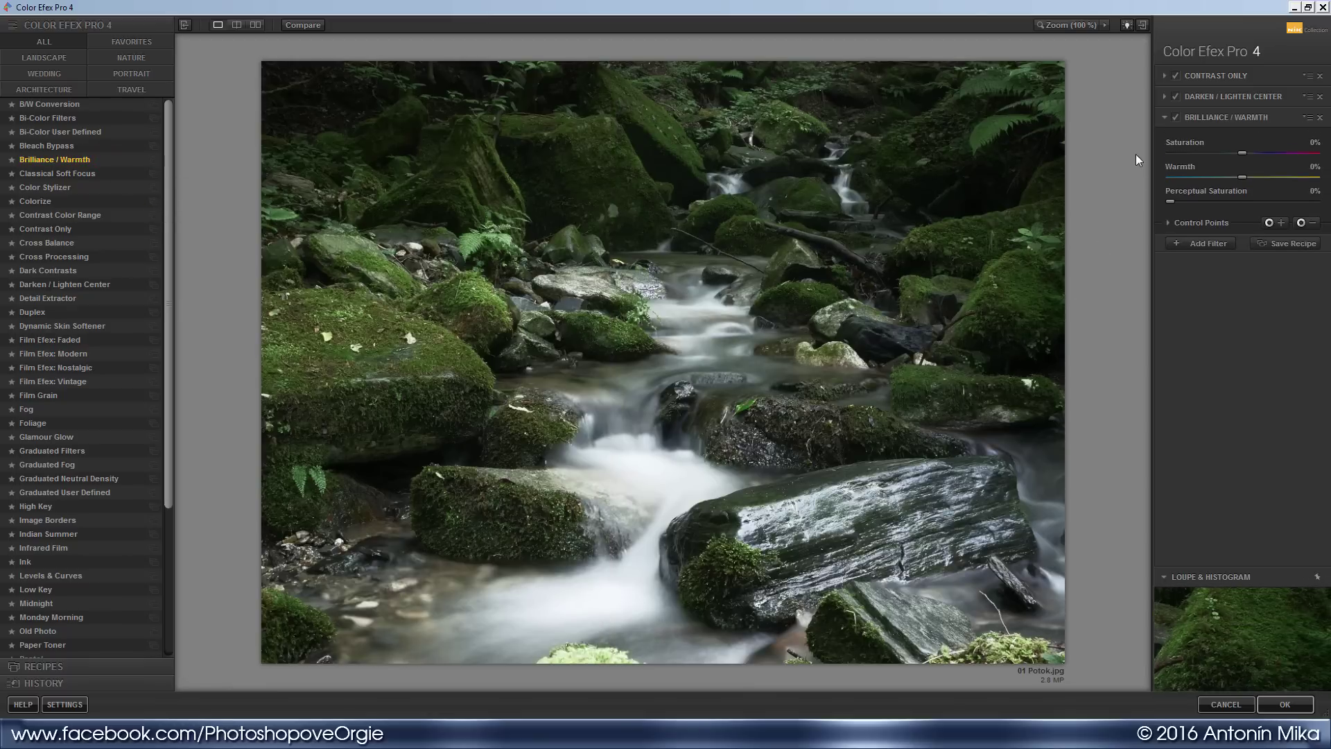
pyautogui.moveTo(1241, 153); pyautogui.dragTo(1298, 149)
pyautogui.click(1312, 144)
pyautogui.moveTo(1239, 175); pyautogui.dragTo(1310, 179)
pyautogui.moveTo(1186, 183); pyautogui.dragTo(1206, 180)
pyautogui.click(1312, 167)
pyautogui.click(1169, 202)
pyautogui.moveTo(1184, 206); pyautogui.dragTo(1322, 202)
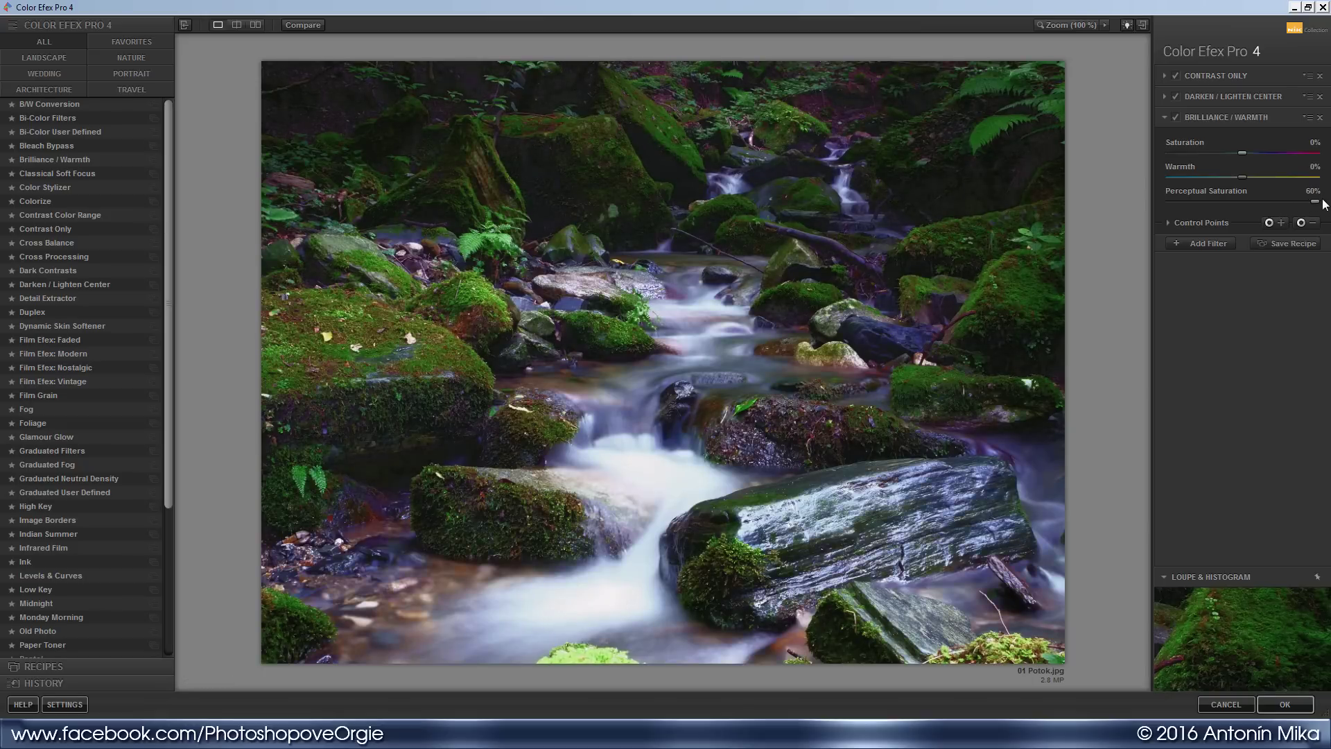
pyautogui.click(1176, 119)
pyautogui.click(1176, 119)
pyautogui.click(1175, 119)
pyautogui.click(1175, 119)
pyautogui.write('0')
pyautogui.press('Return')
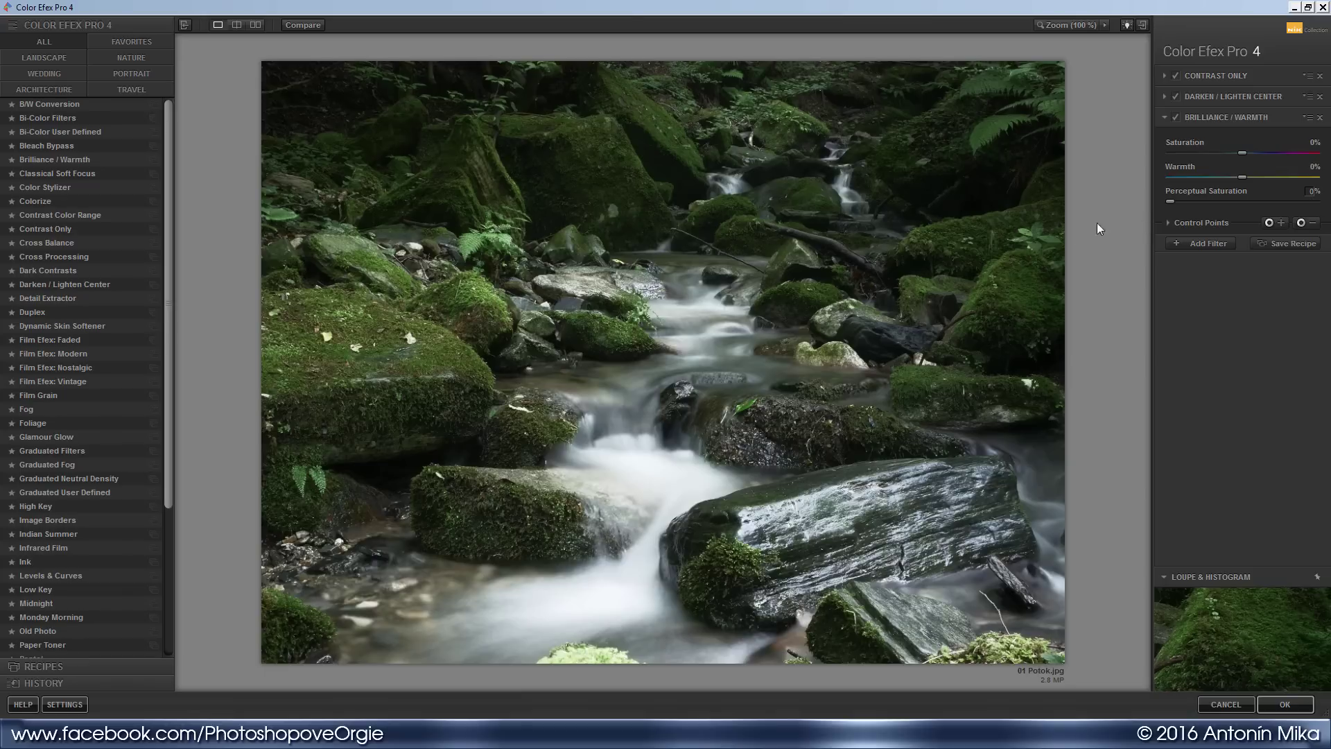
# Browse the Brilliance / Warmth presets and settle on 05 - Cool Colors.
pyautogui.click(154, 160)
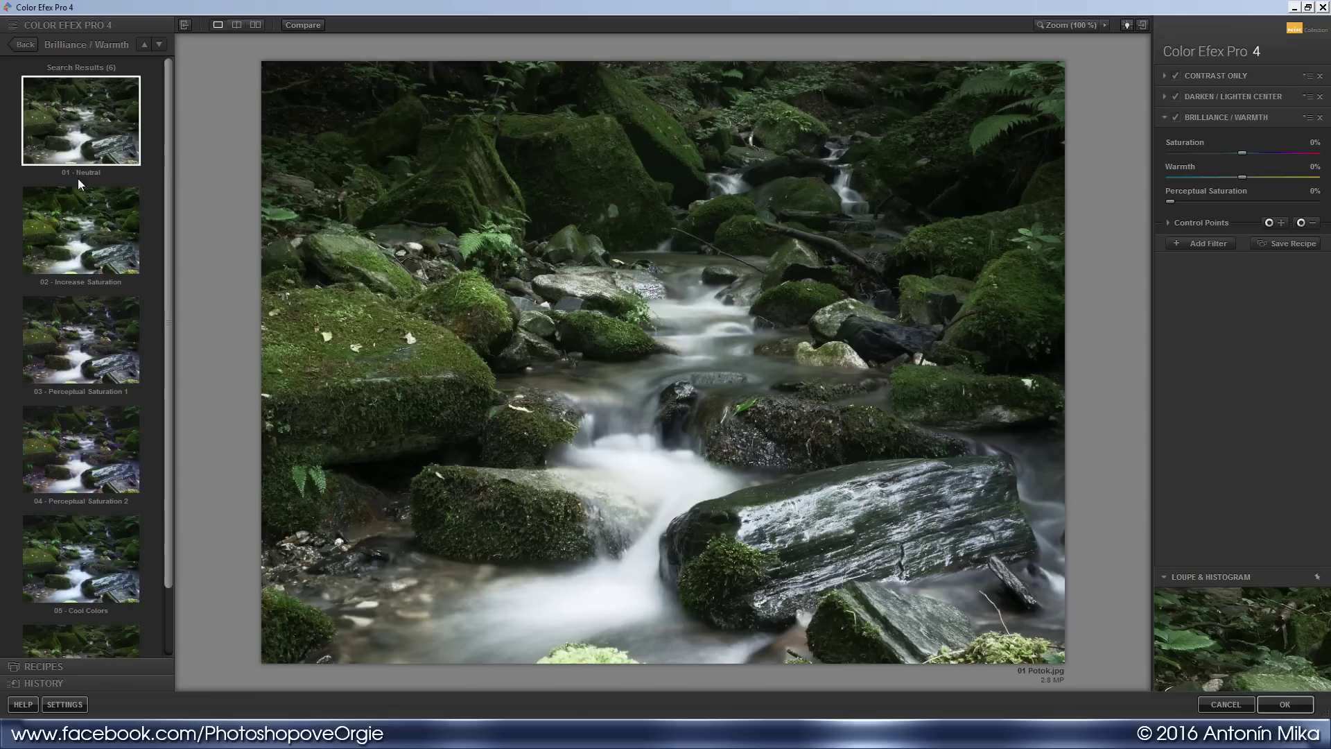
pyautogui.click(71, 235)
pyautogui.click(99, 327)
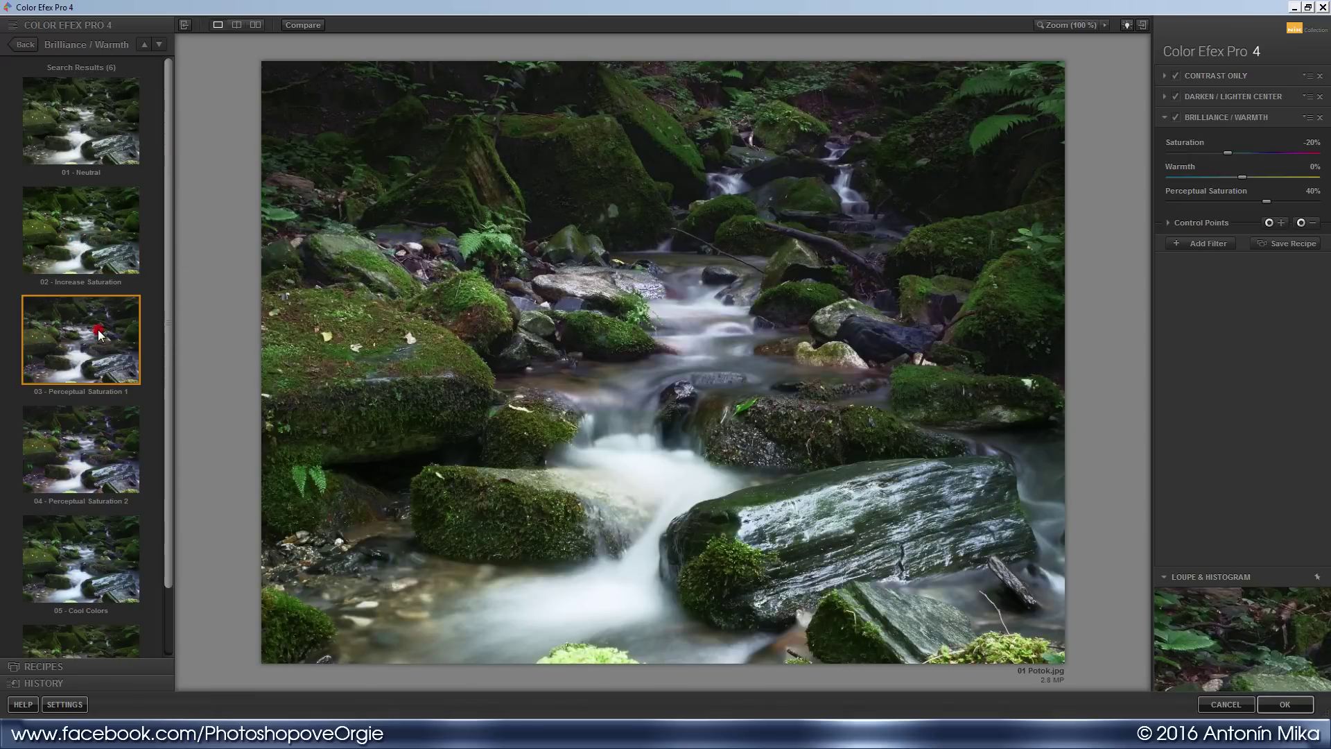
pyautogui.click(99, 424)
pyautogui.scroll(-1, 97, 450)
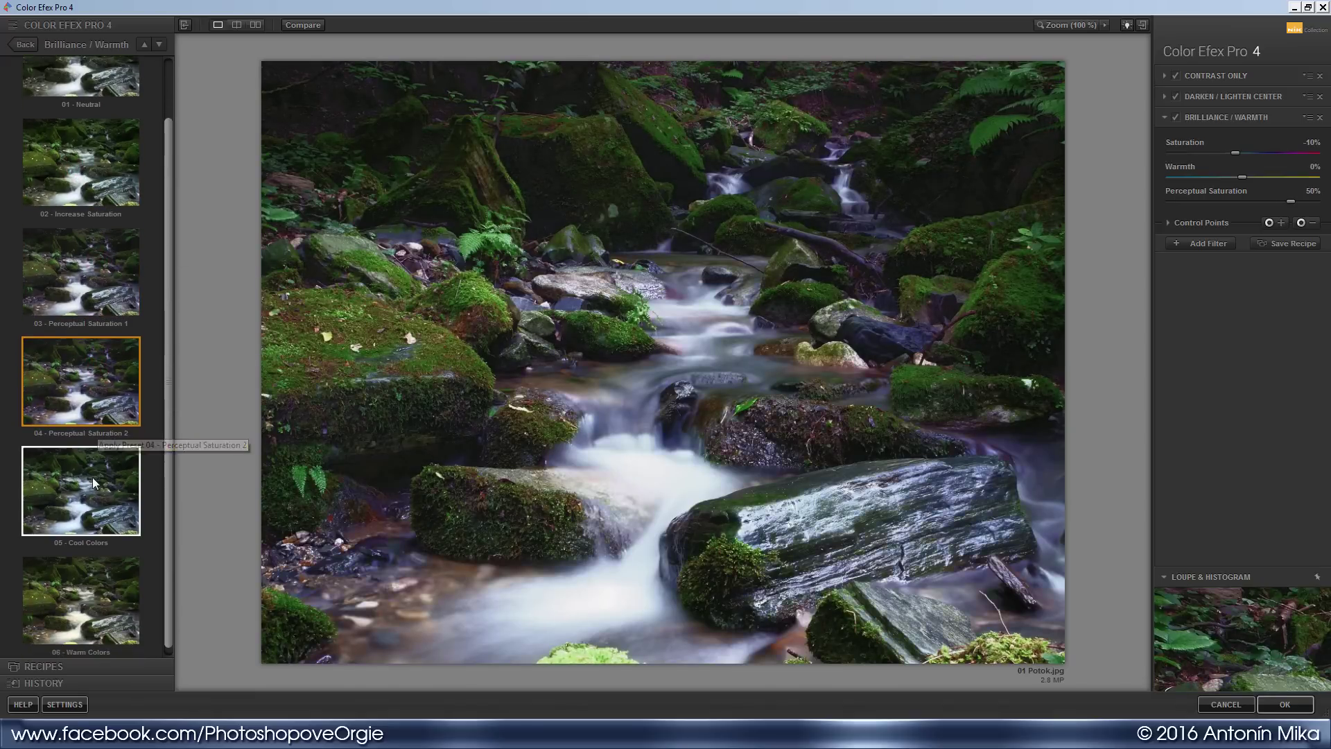
pyautogui.click(93, 482)
pyautogui.click(94, 579)
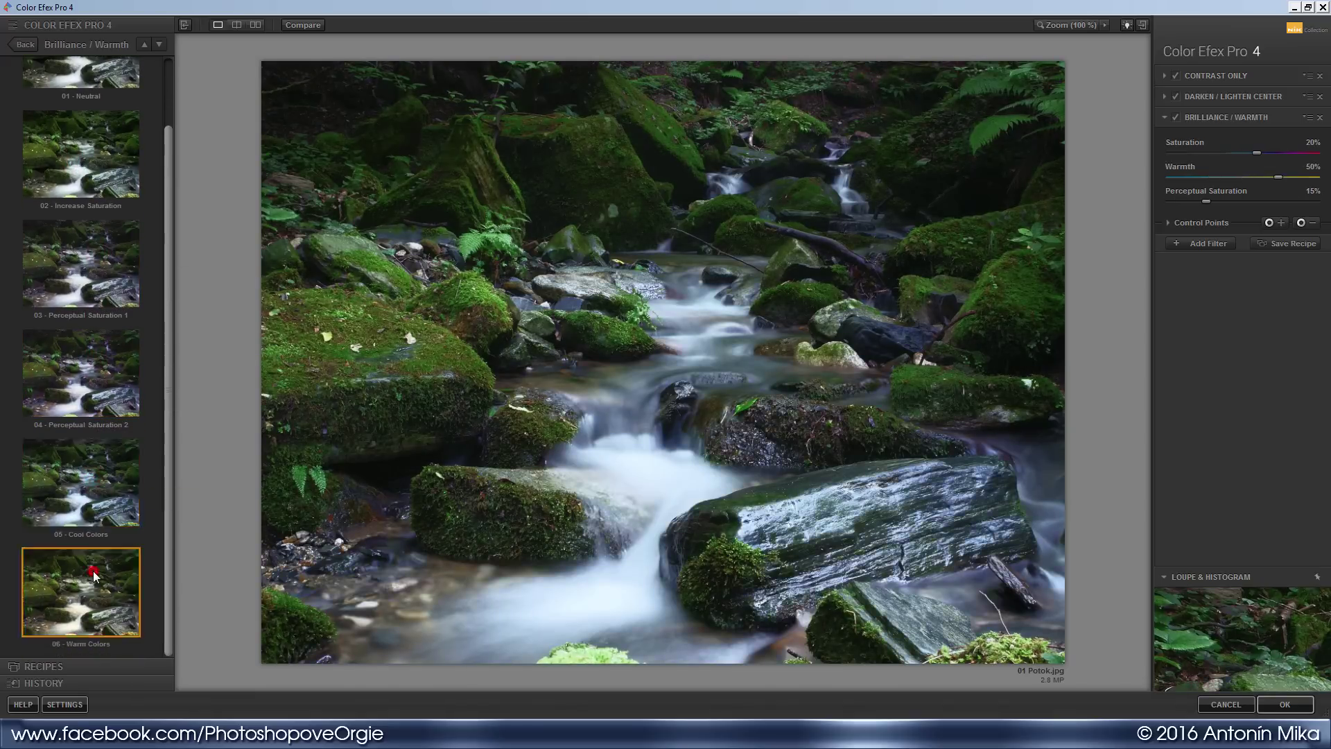
pyautogui.click(73, 399)
pyautogui.click(76, 291)
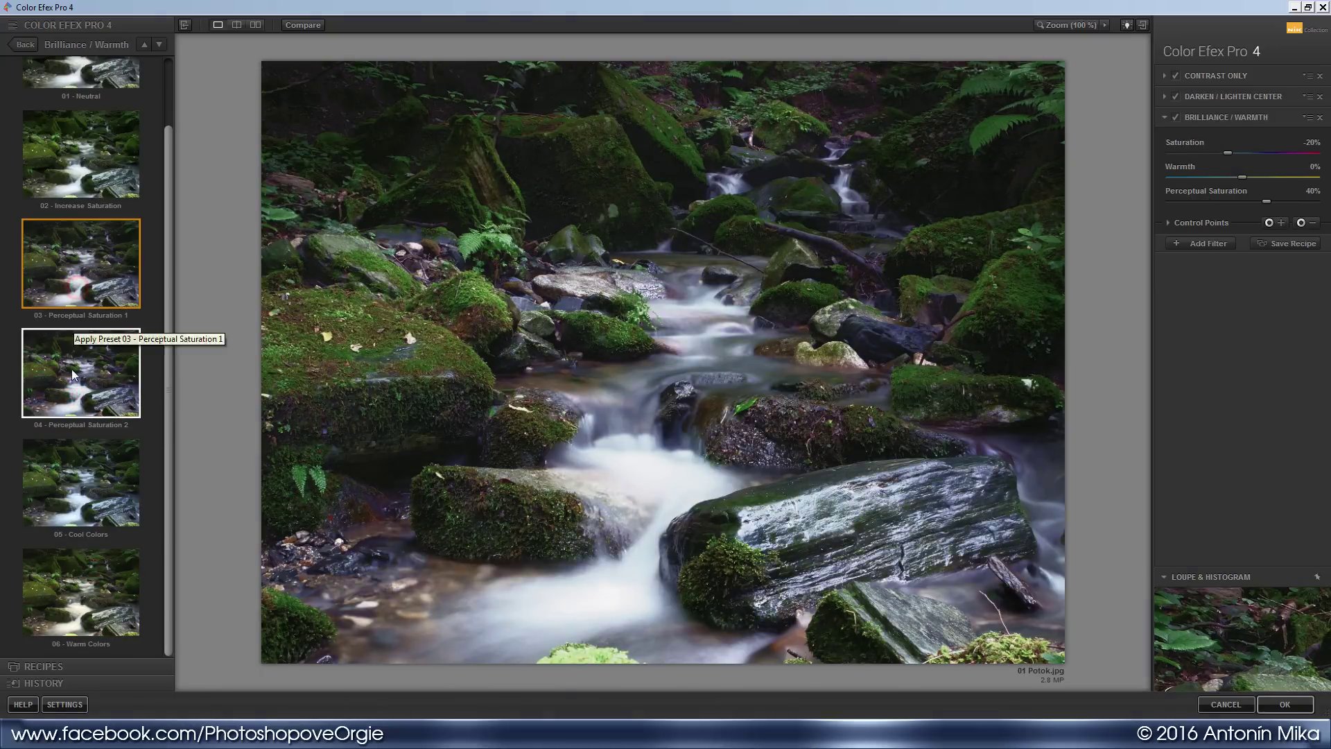
pyautogui.click(102, 478)
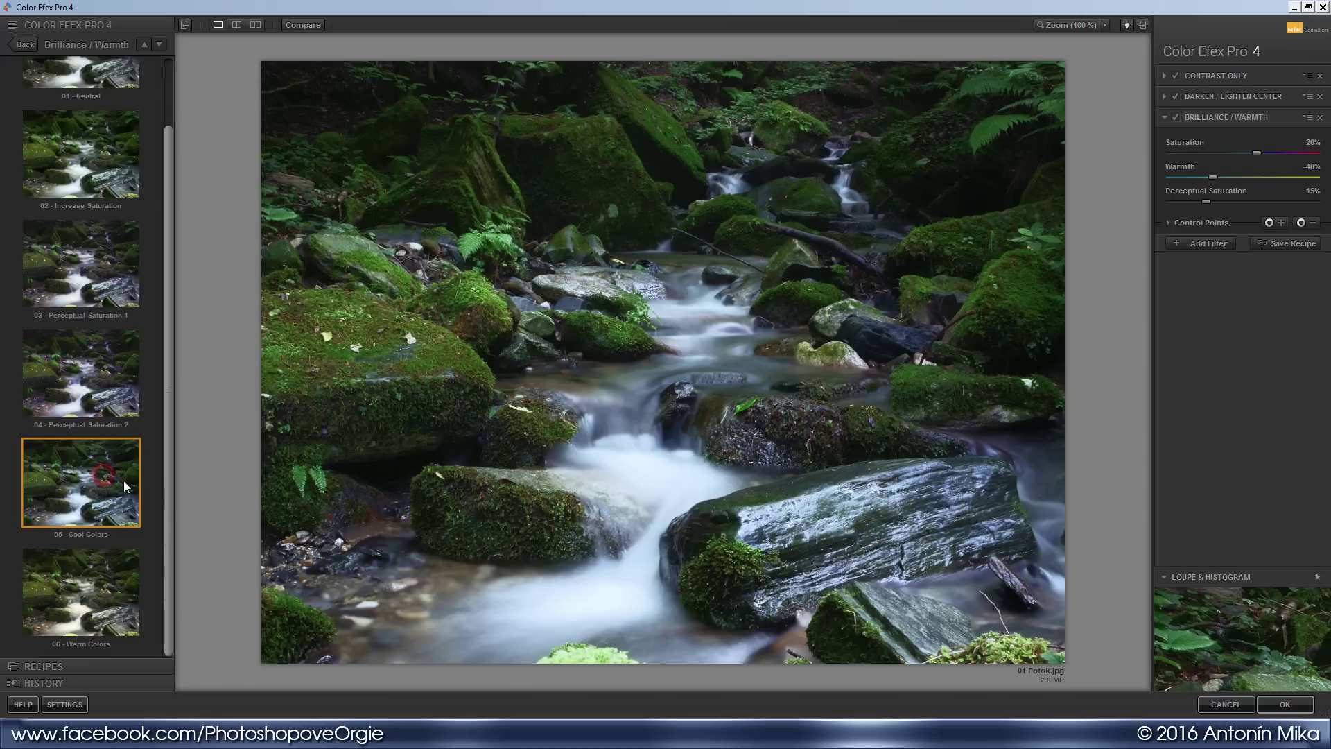
# Compare the cool-tinted stream photo with and without the filter and the original.
pyautogui.click(1175, 118)
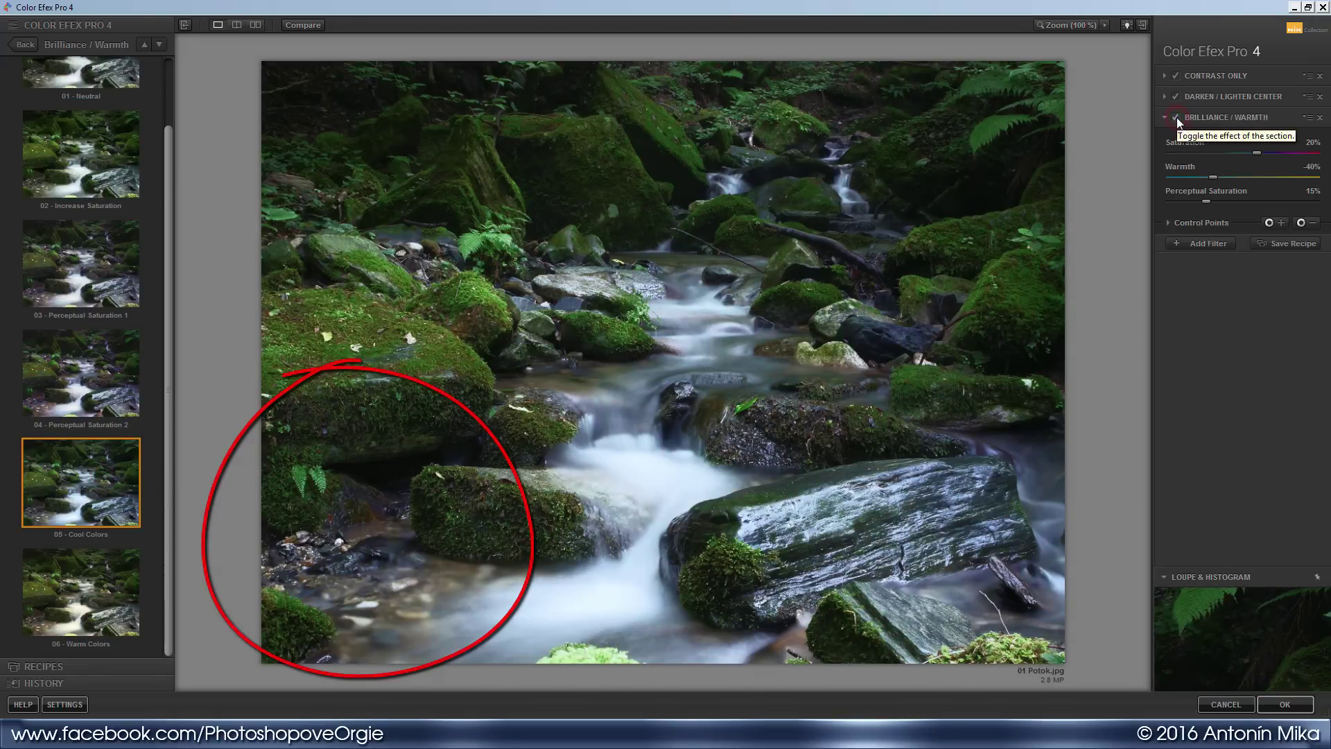
pyautogui.click(1176, 117)
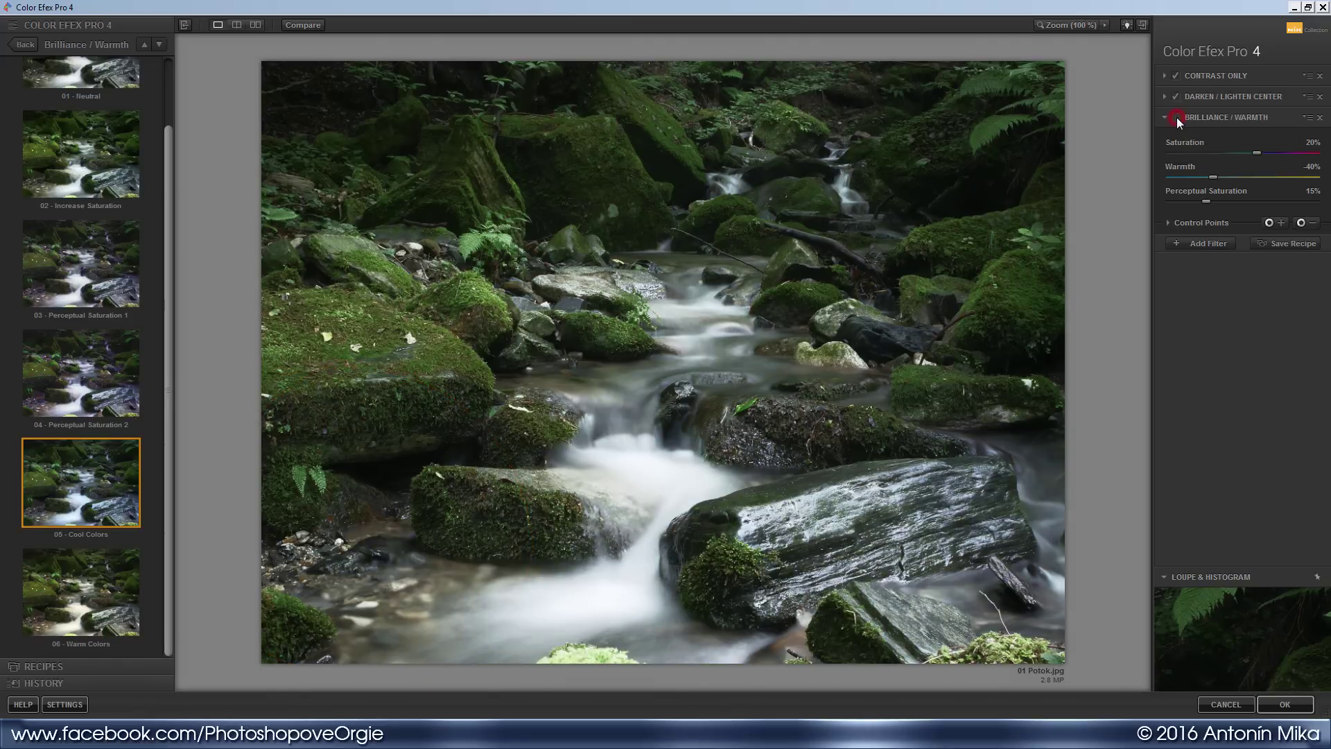
pyautogui.press('p')
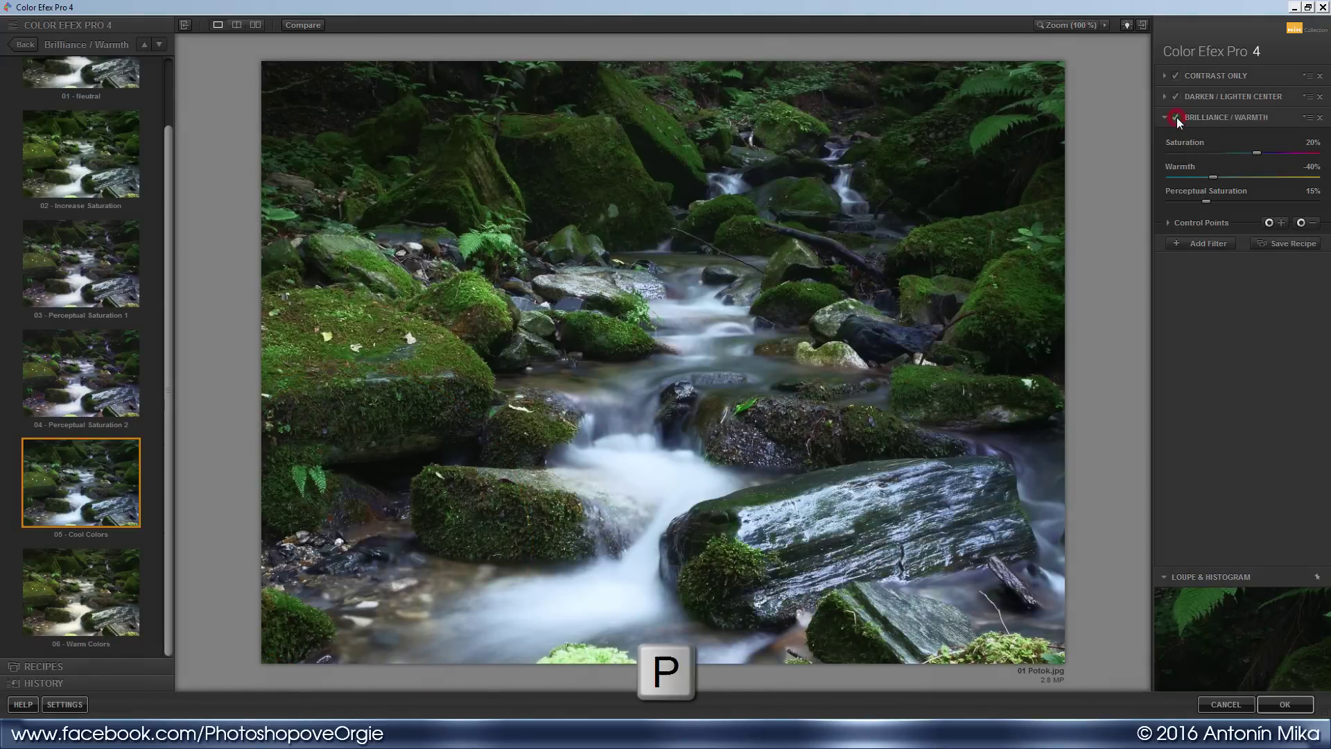
pyautogui.press('p')
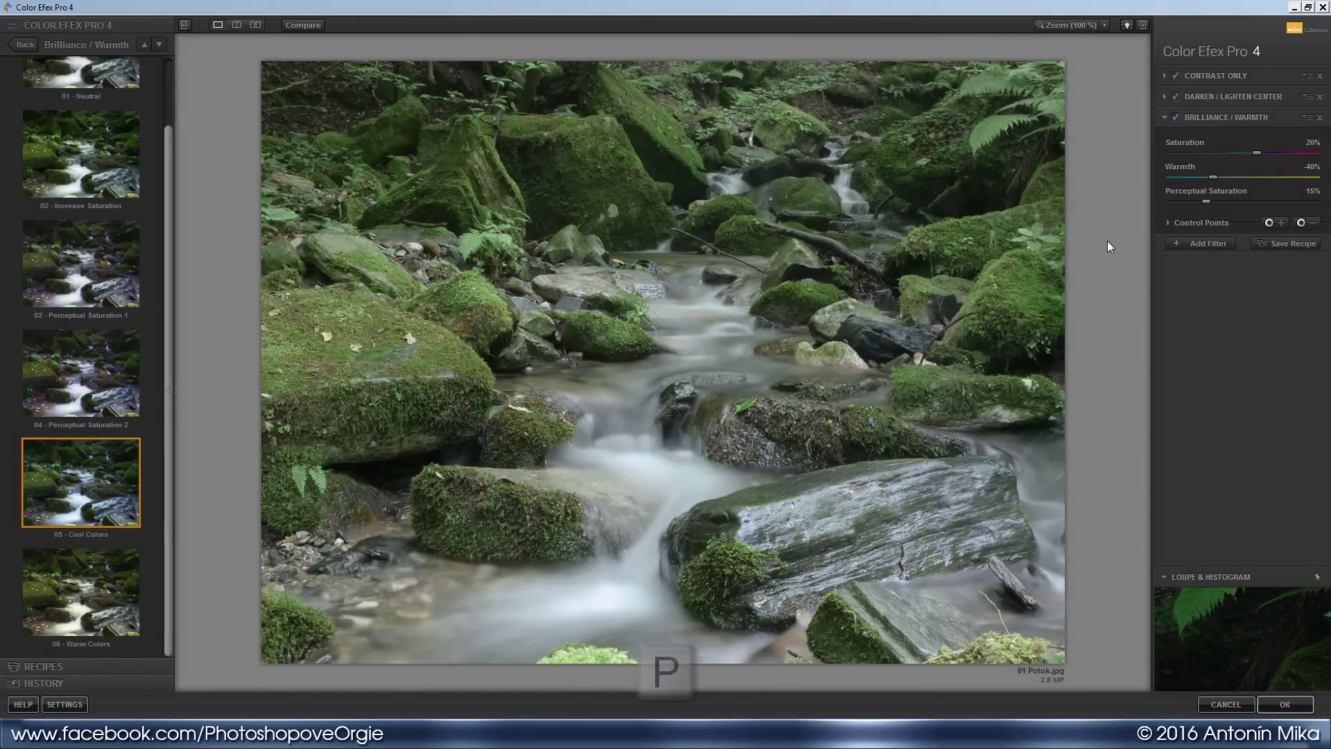
pyautogui.press('p')
pyautogui.press('p')
pyautogui.press('p')
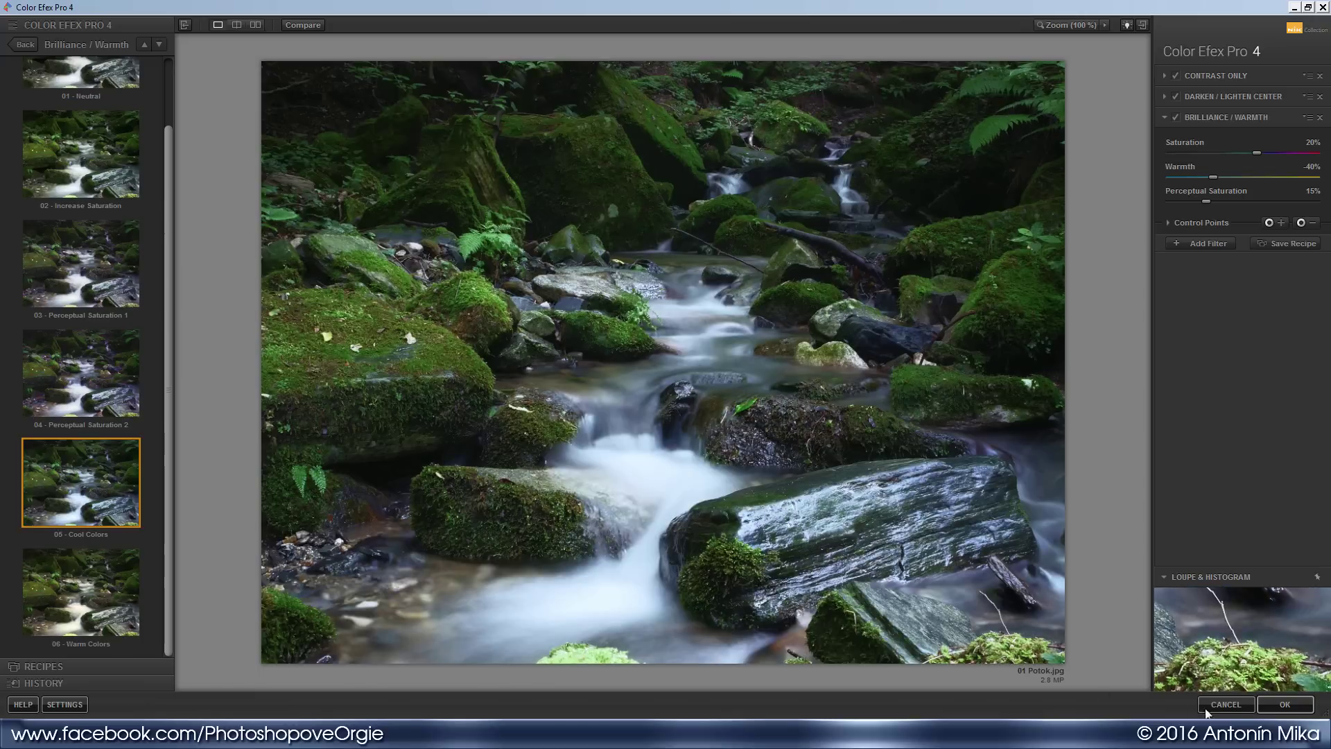
# Apply the grade as a Color Efex Pro 4 smart filter, verify it, then switch to 02 Interier.jpg.
pyautogui.click(1284, 704)
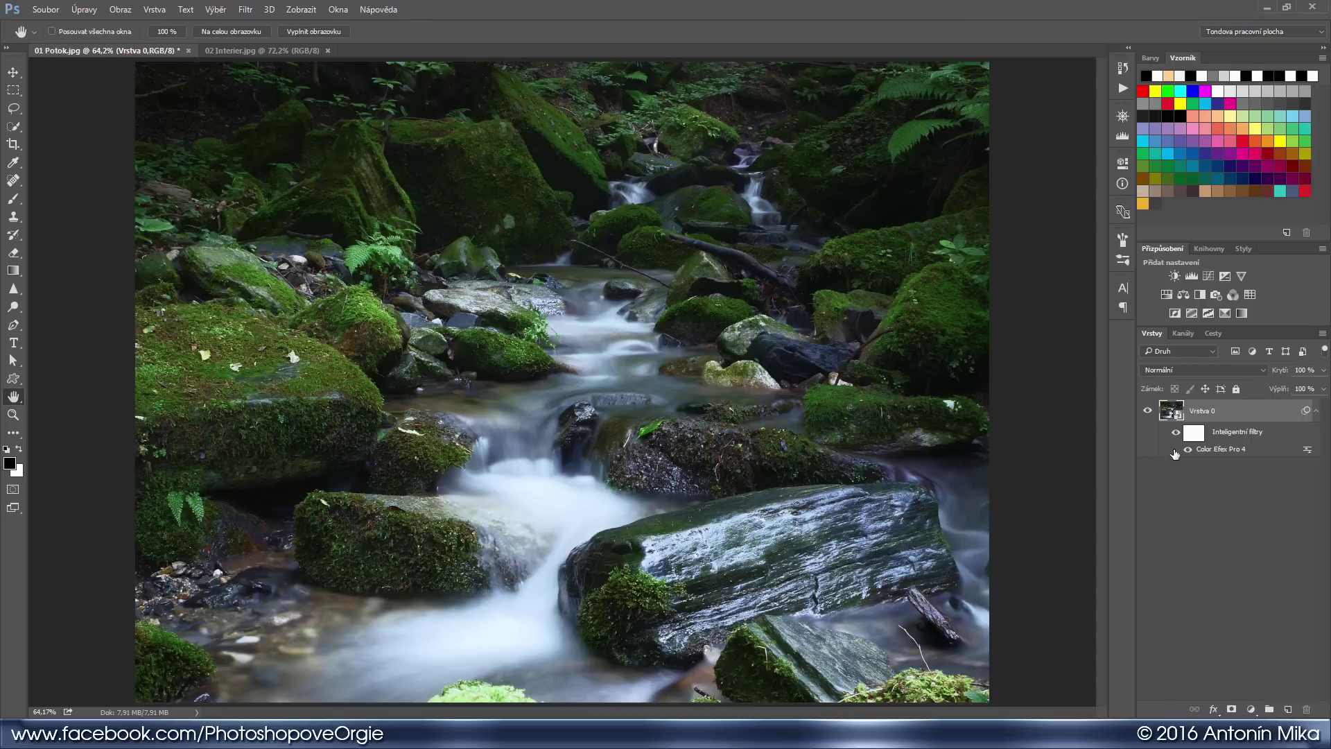
pyautogui.click(1177, 434)
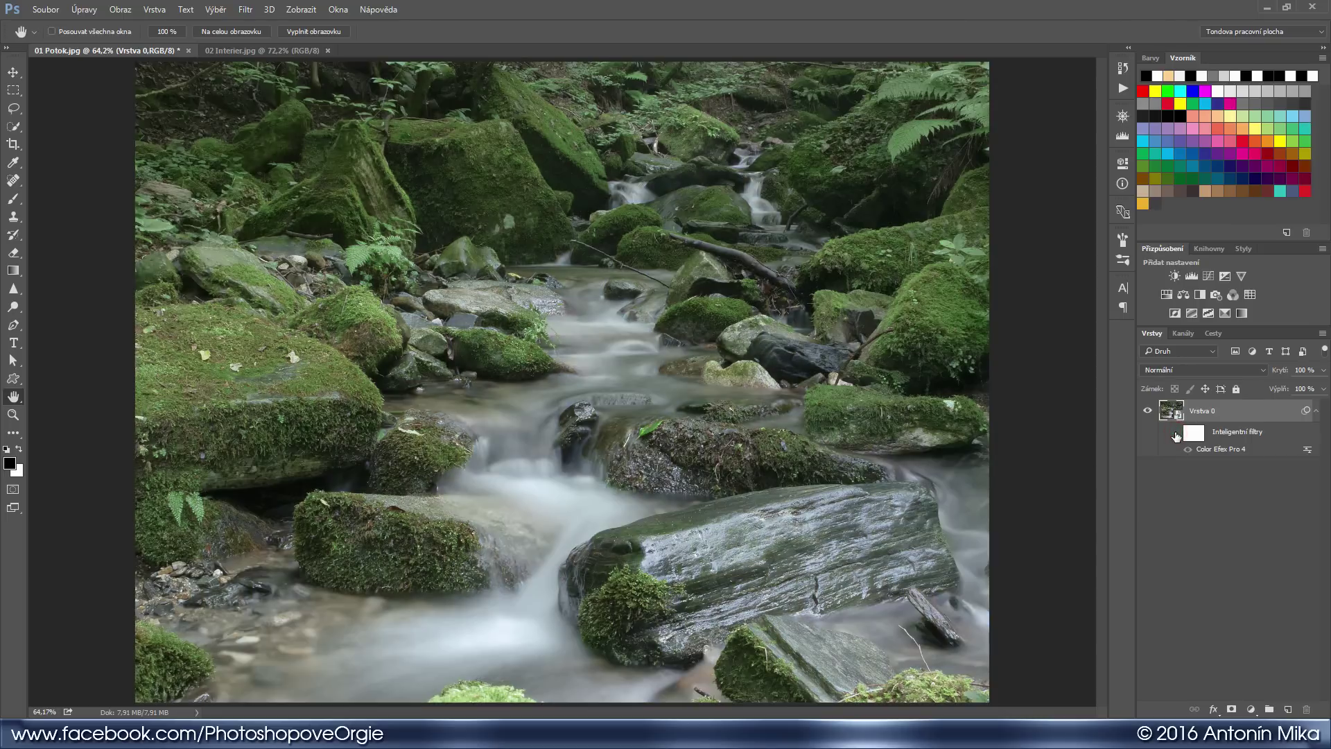
pyautogui.click(1176, 434)
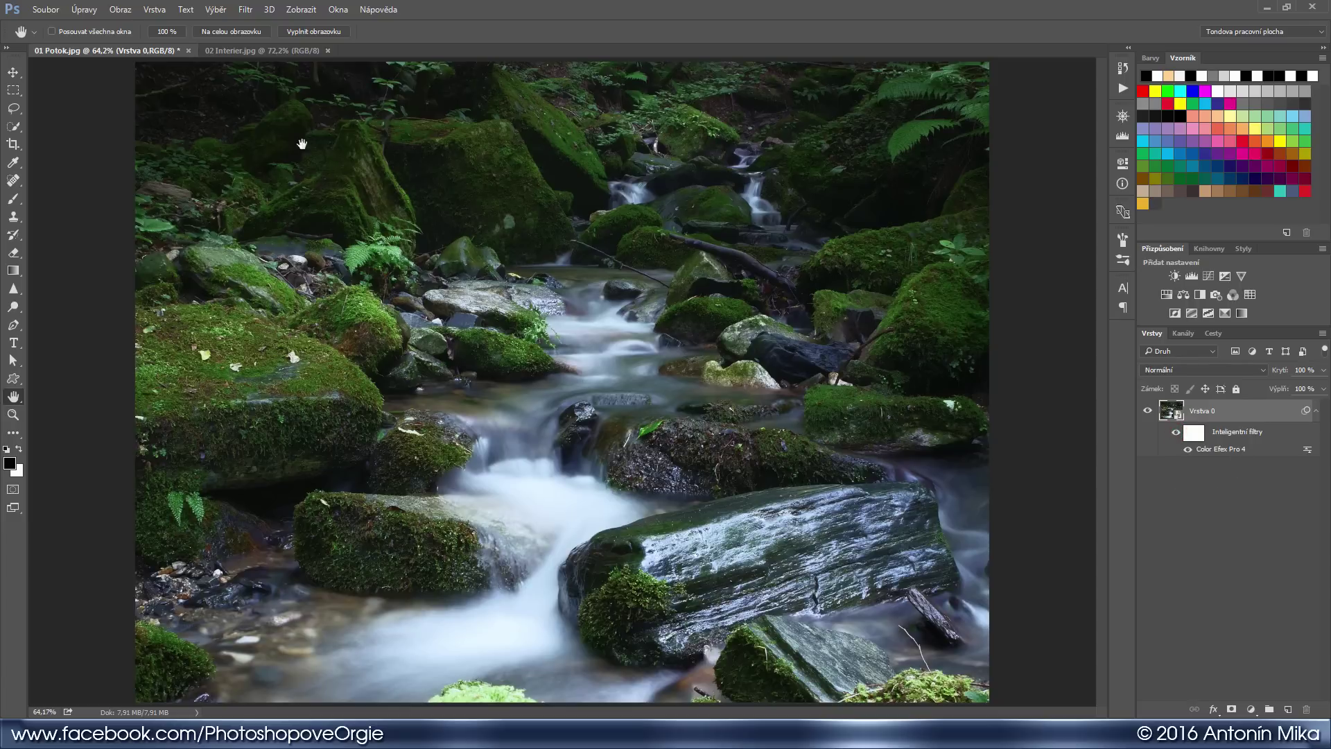
pyautogui.click(262, 55)
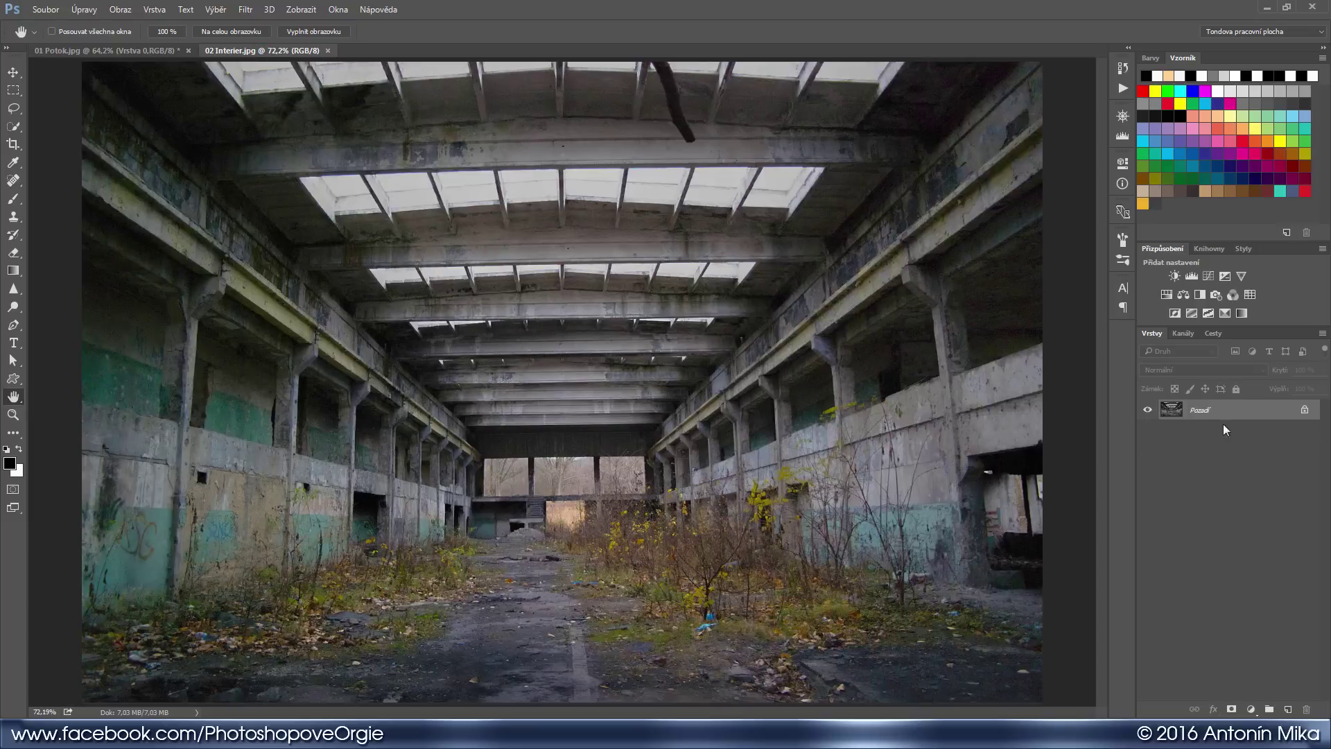
# Convert the 02 Interier.jpg background layer to a smart object and launch Color Efex Pro 4.
pyautogui.rightClick(1241, 413)
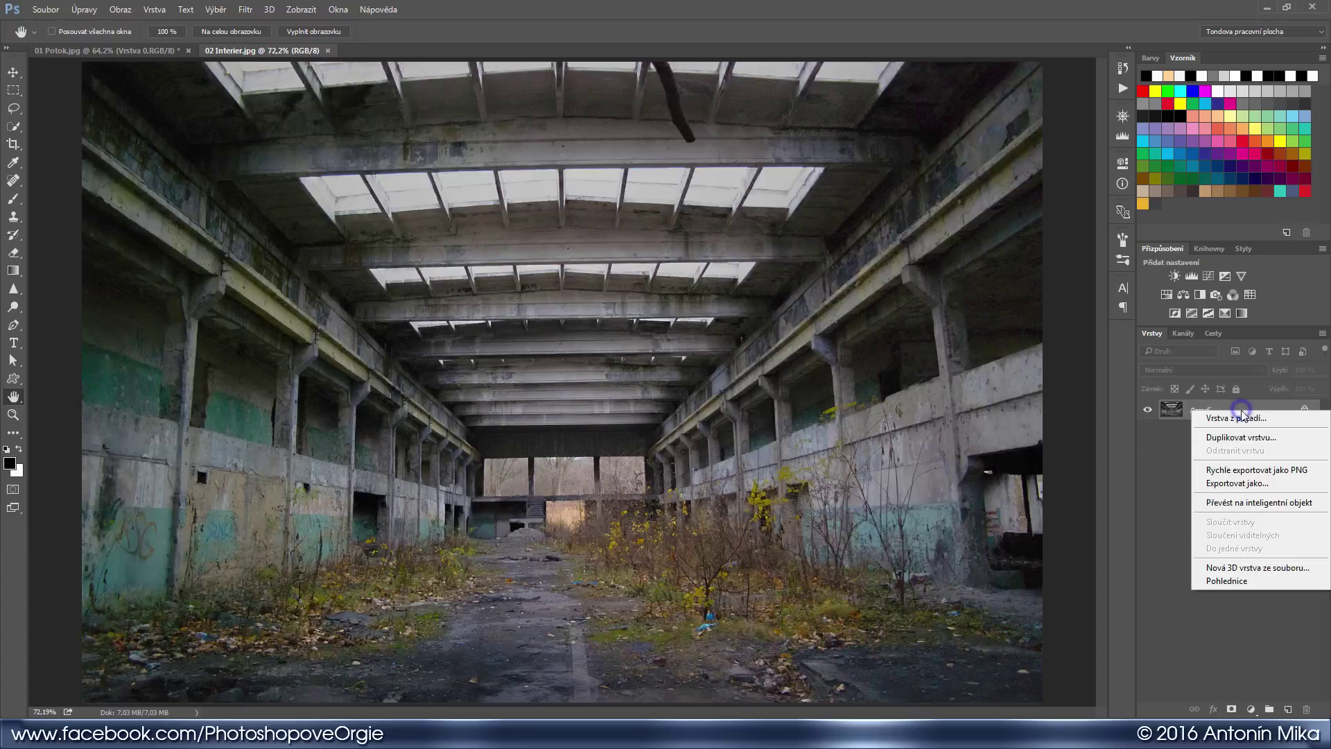
pyautogui.click(1316, 508)
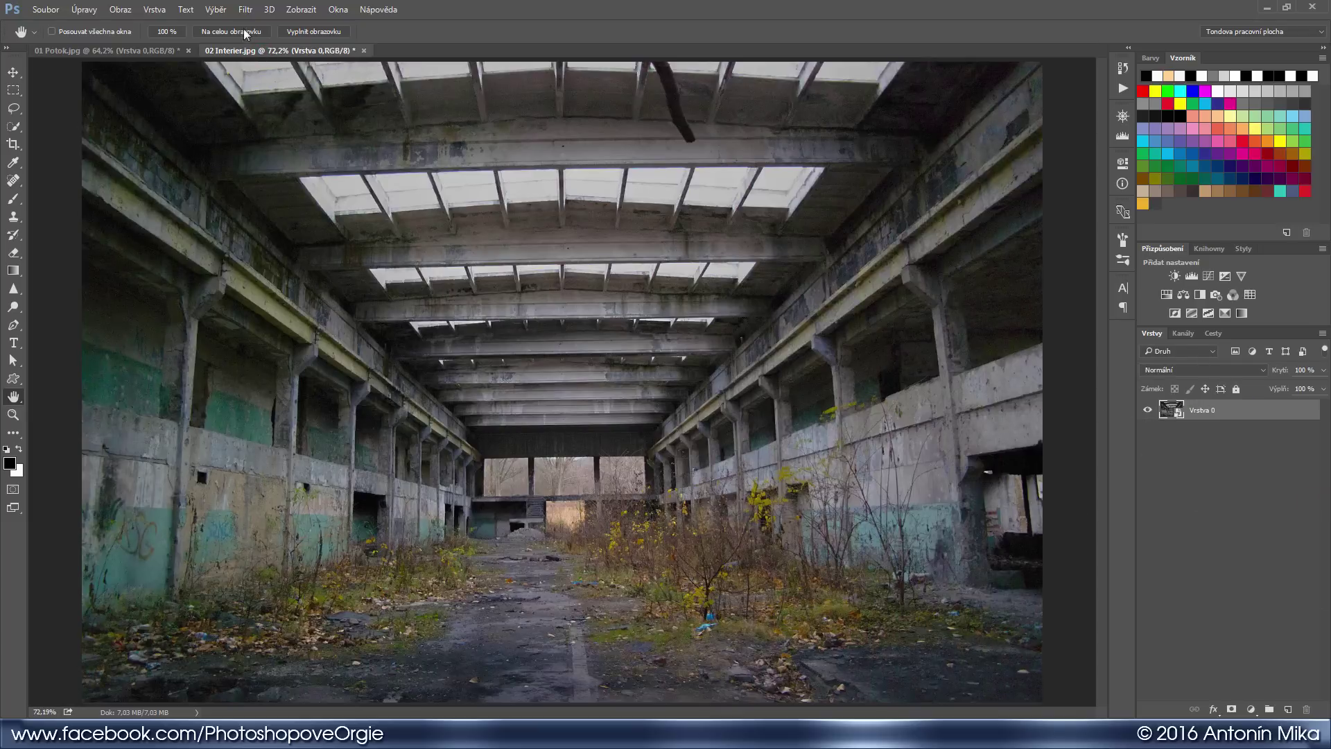
pyautogui.click(246, 10)
pyautogui.moveTo(273, 326)
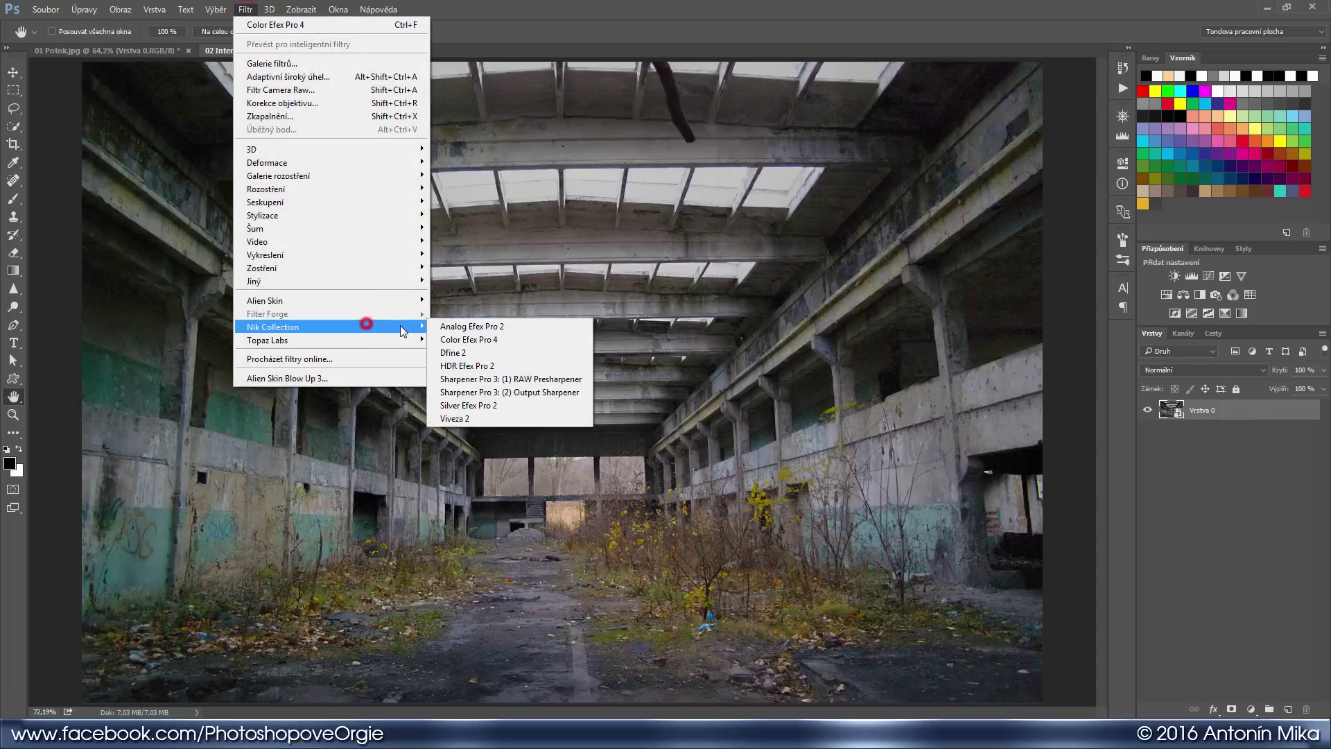
pyautogui.click(469, 341)
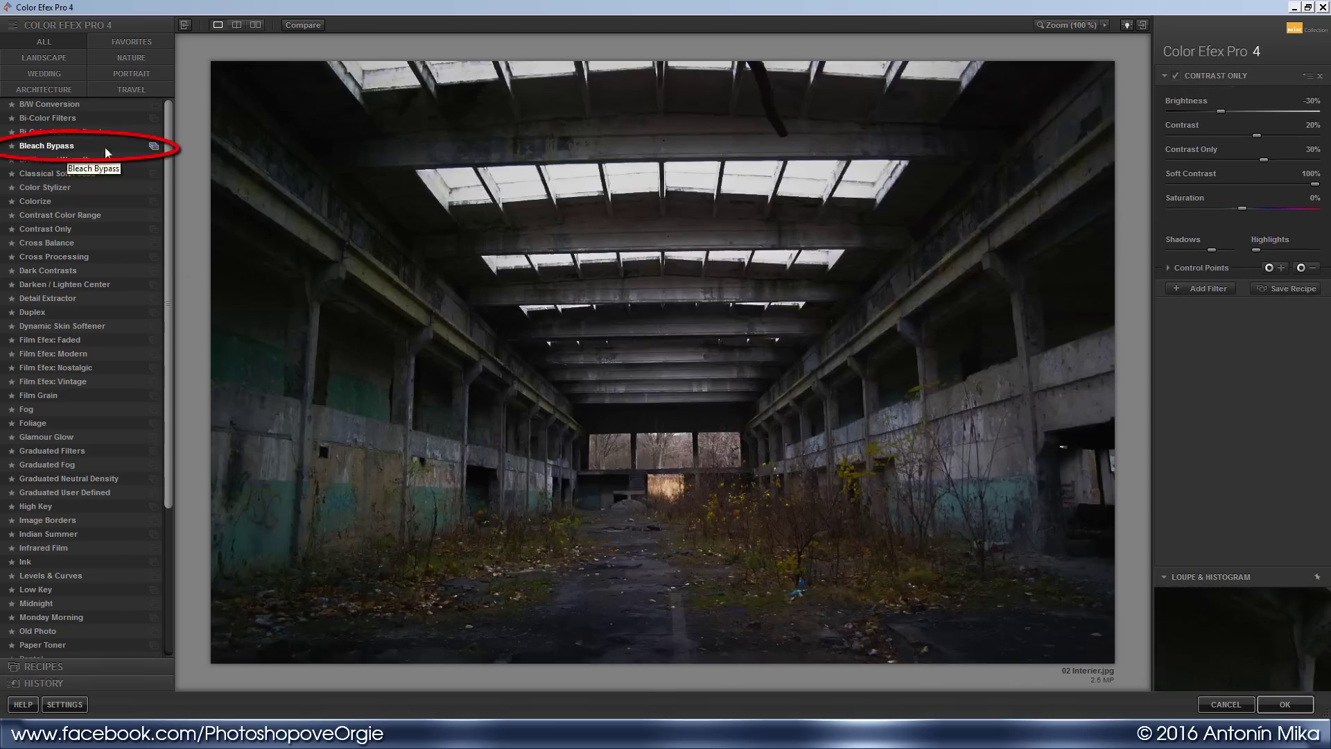
# Switch to Bleach Bypass and, after previewing its presets, choose 01 Normal.
pyautogui.click(105, 147)
pyautogui.click(152, 147)
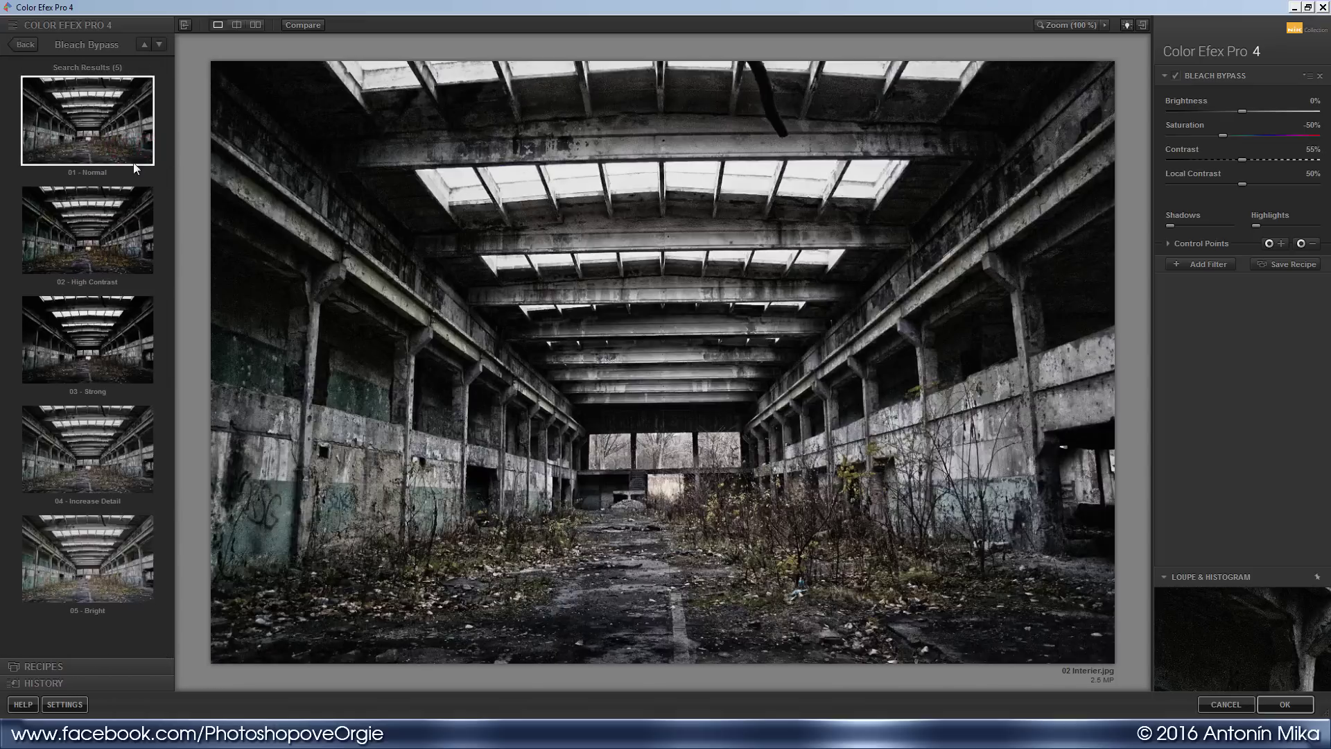
pyautogui.click(104, 229)
pyautogui.click(89, 322)
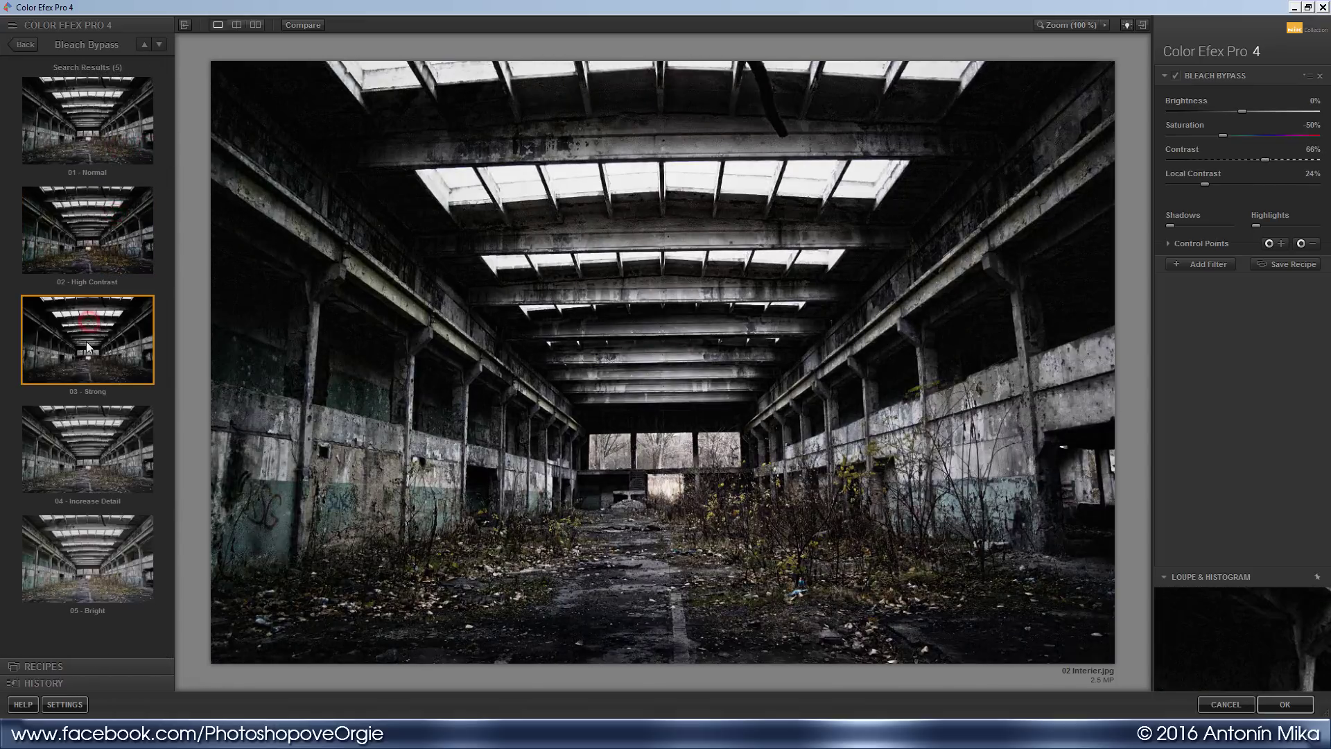
pyautogui.click(87, 423)
pyautogui.click(91, 568)
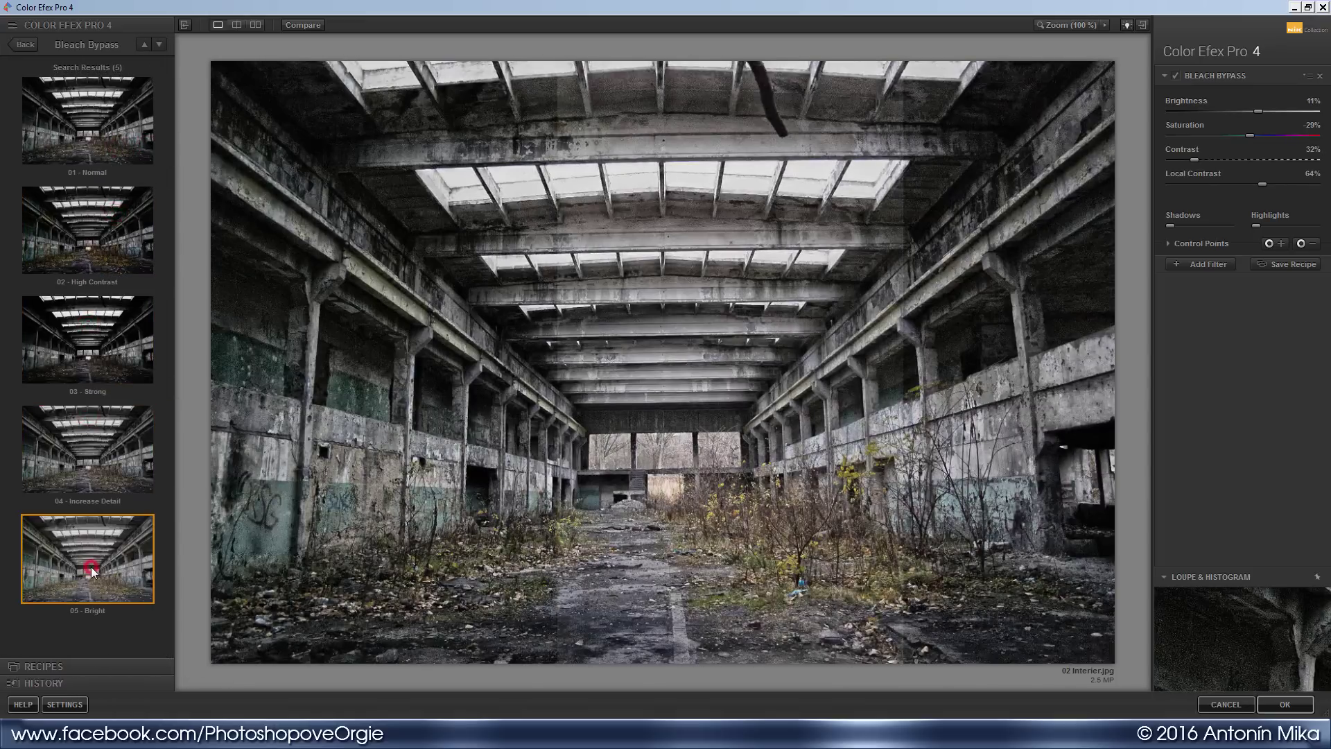
pyautogui.click(76, 251)
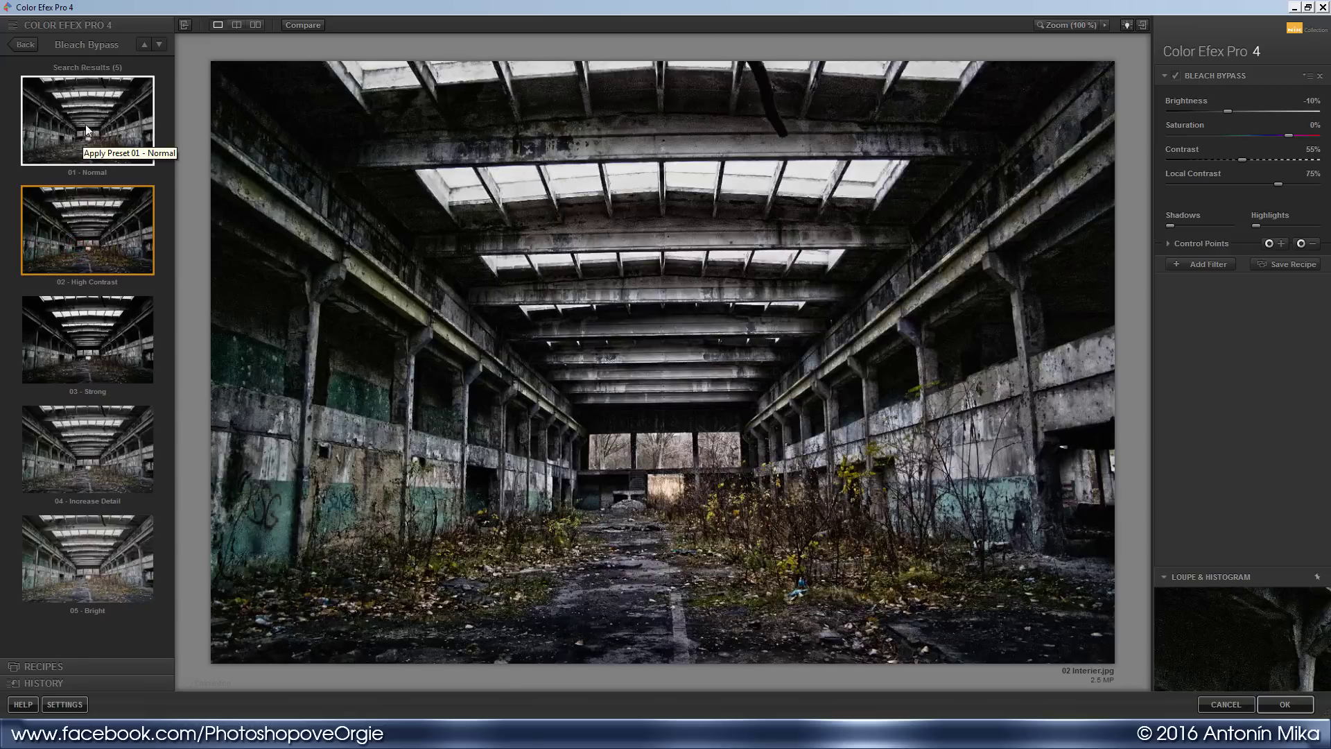
pyautogui.click(95, 103)
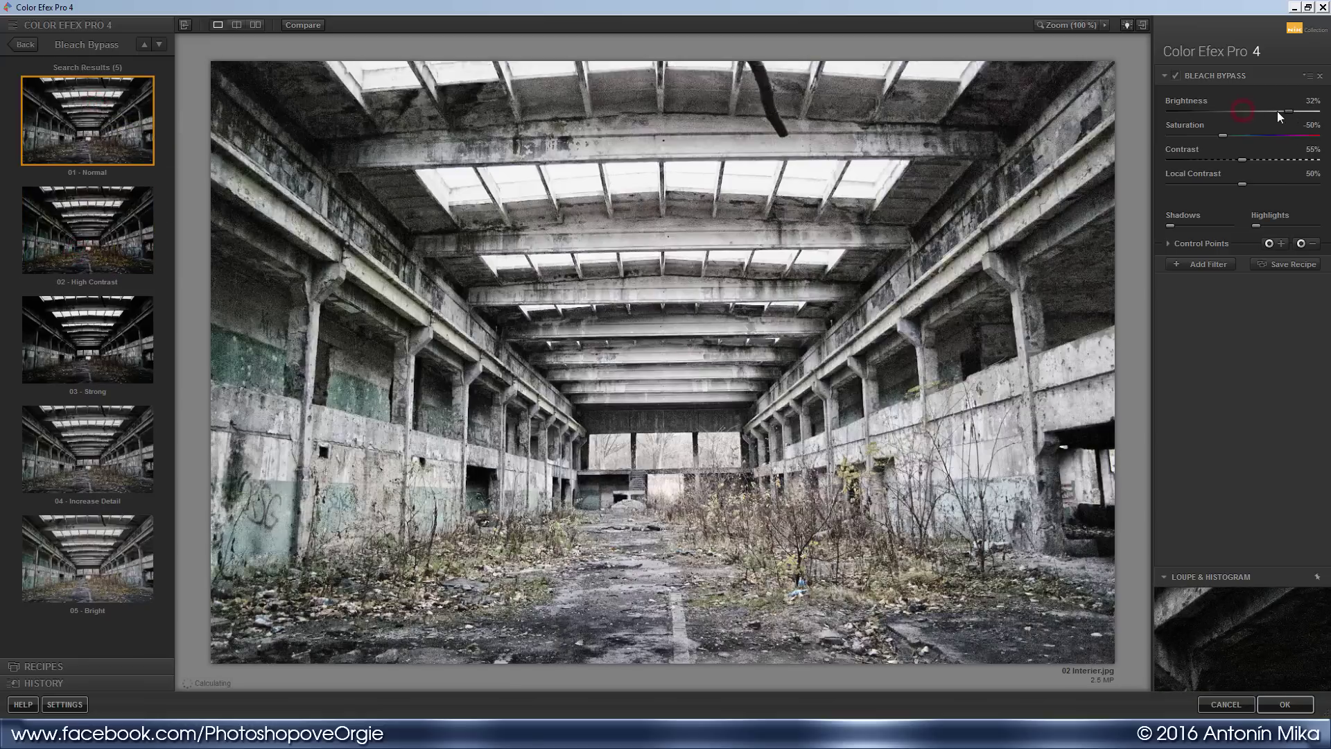
# Reset Brightness to 0% and Saturation to -50%, and raise Contrast to 66%.
pyautogui.click(1313, 102)
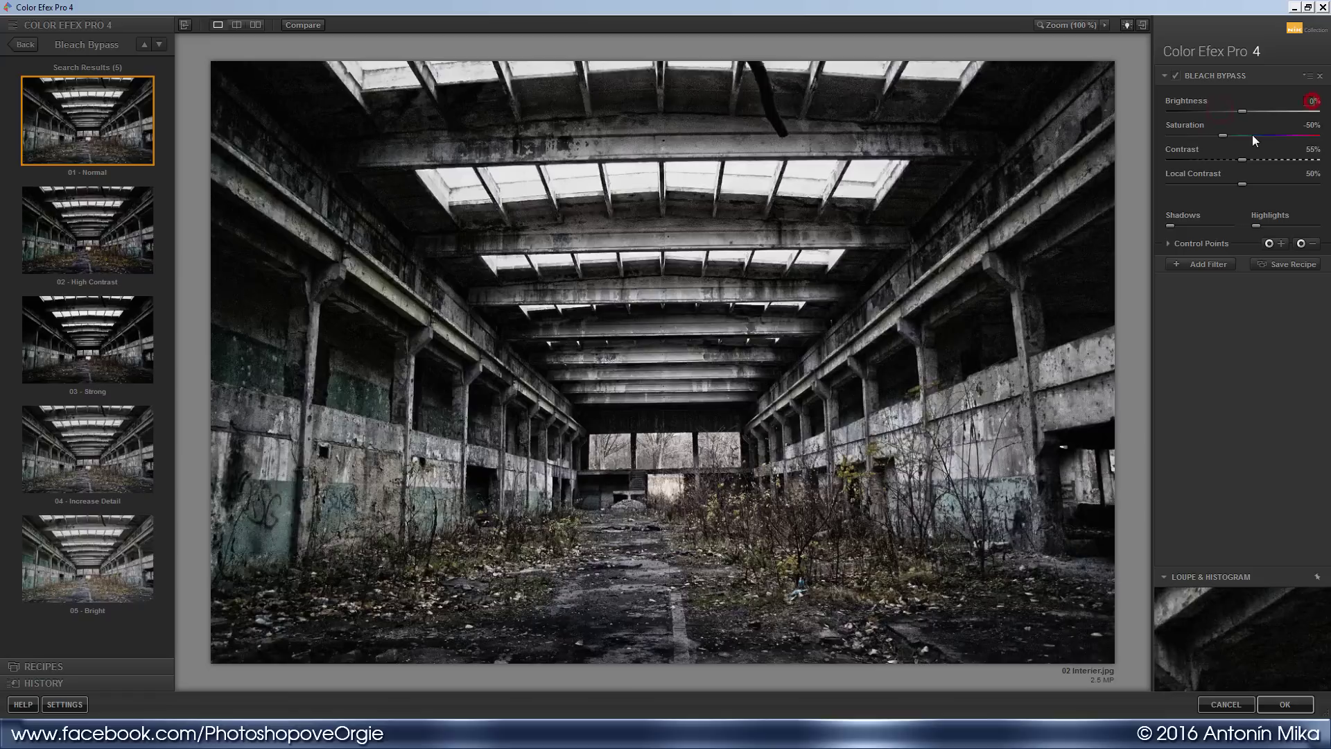
pyautogui.click(1310, 127)
pyautogui.moveTo(1253, 161)
pyautogui.mouseDown()
pyautogui.moveTo(1292, 164)
pyautogui.moveTo(1278, 184)
pyautogui.moveTo(1245, 186)
pyautogui.moveTo(1266, 160)
pyautogui.mouseUp()
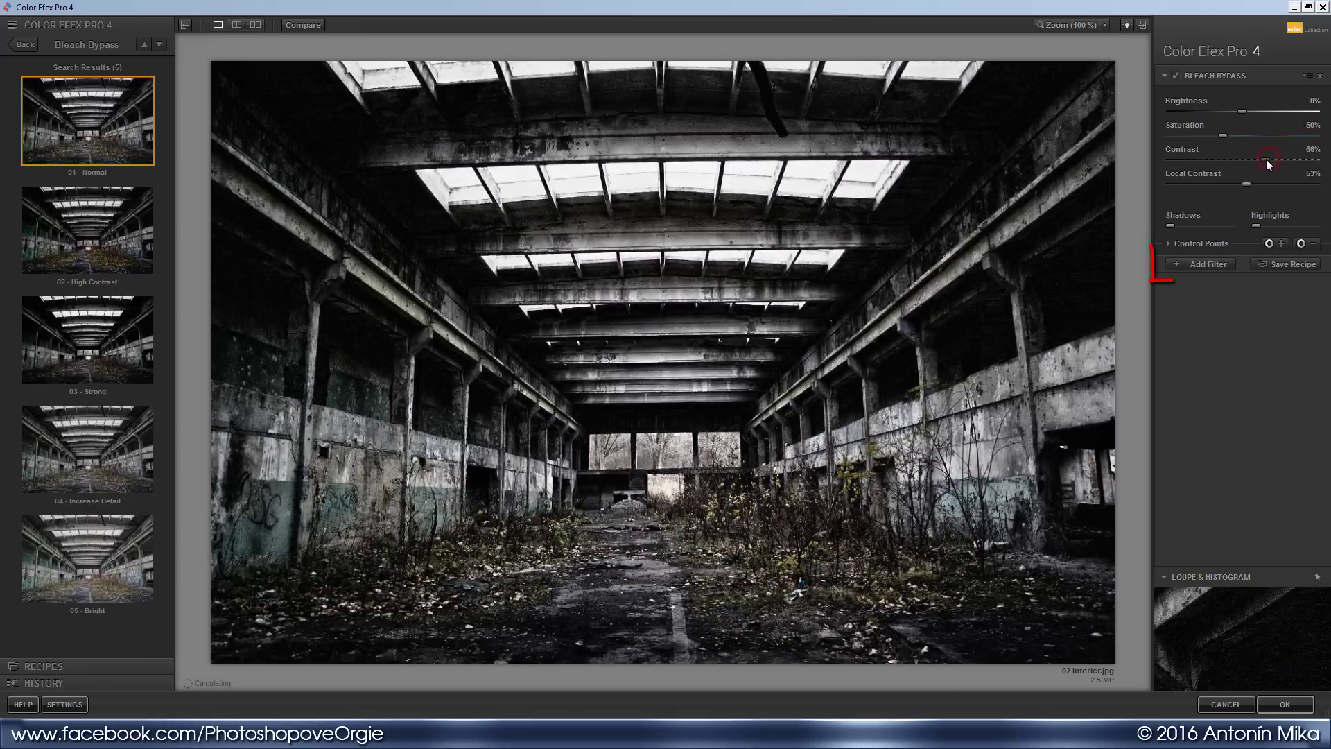
# Add Glamour Glow as the second filter with Glow 100% and brighter shadows/highlights.
pyautogui.click(1210, 263)
pyautogui.click(19, 44)
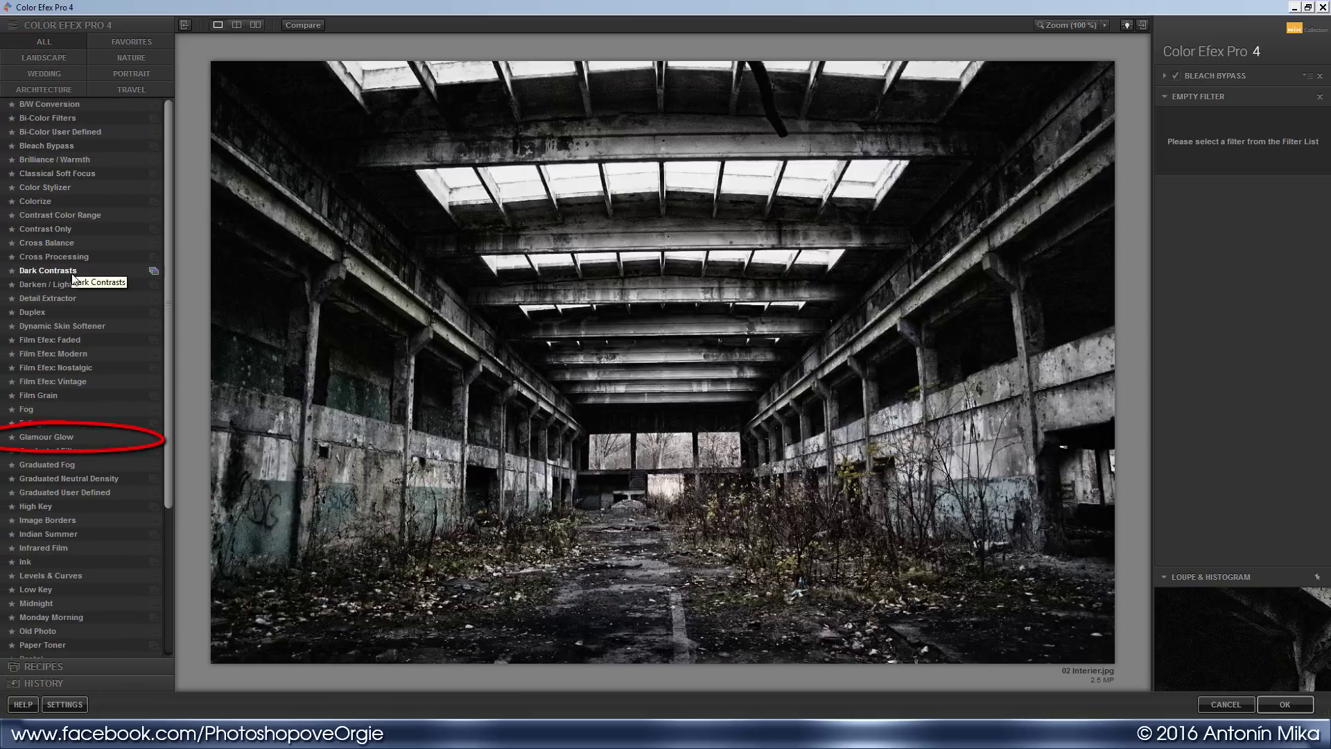
pyautogui.click(48, 437)
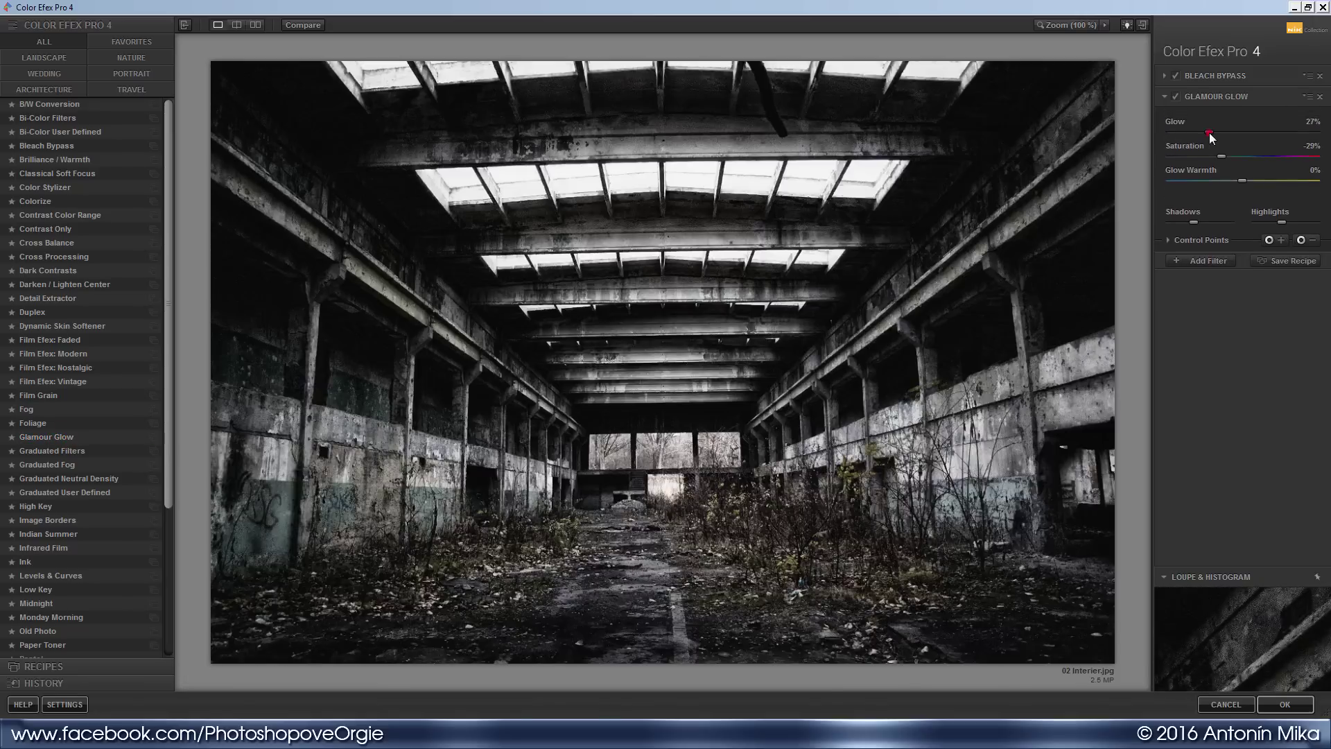
pyautogui.moveTo(1209, 132); pyautogui.dragTo(1315, 131)
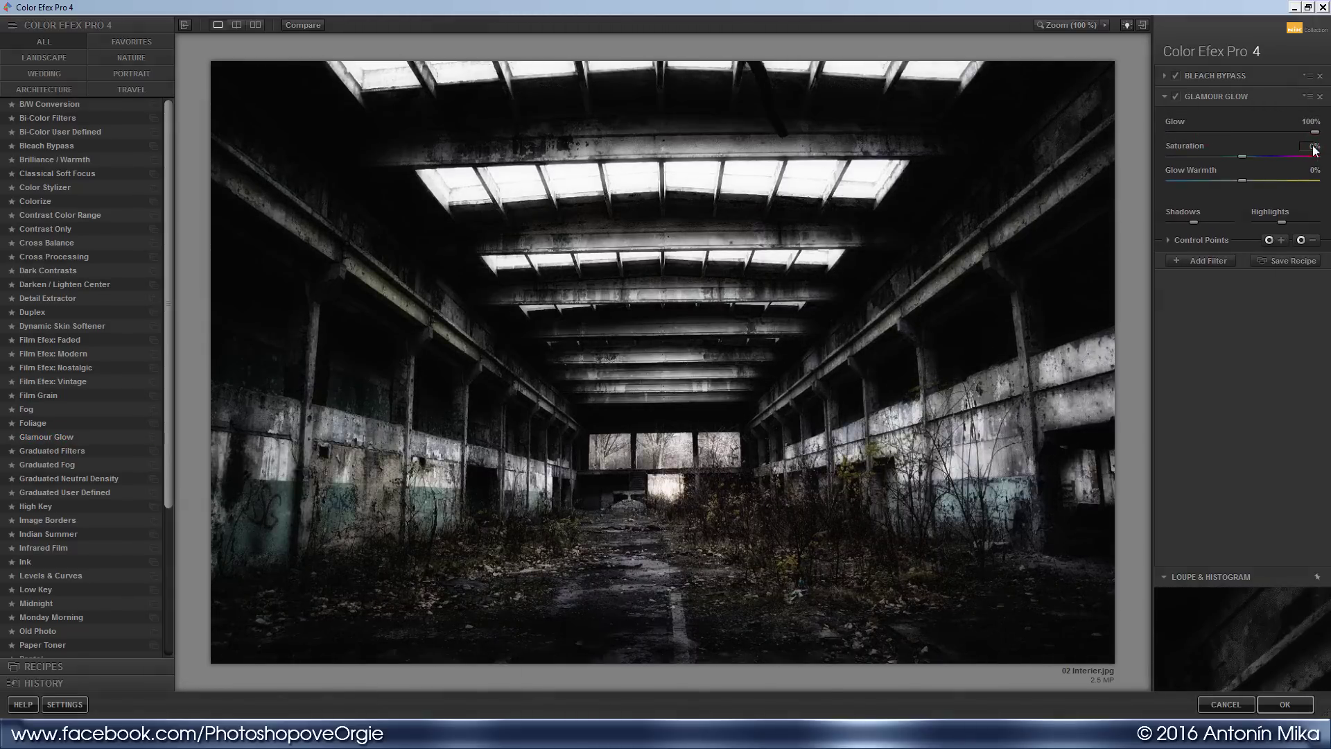
pyautogui.moveTo(1217, 222); pyautogui.dragTo(1315, 222)
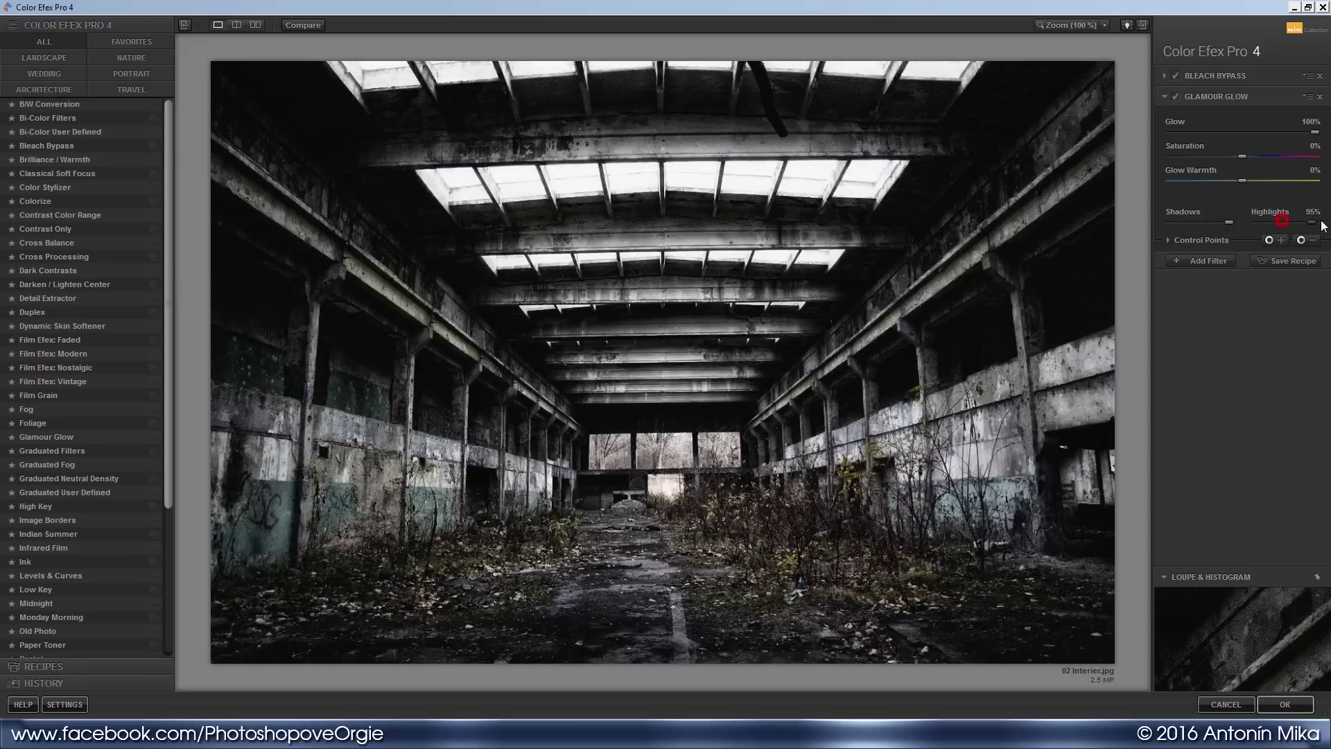
# Toggle Glamour Glow off and on to compare, then add a third filter slot.
pyautogui.click(1175, 94)
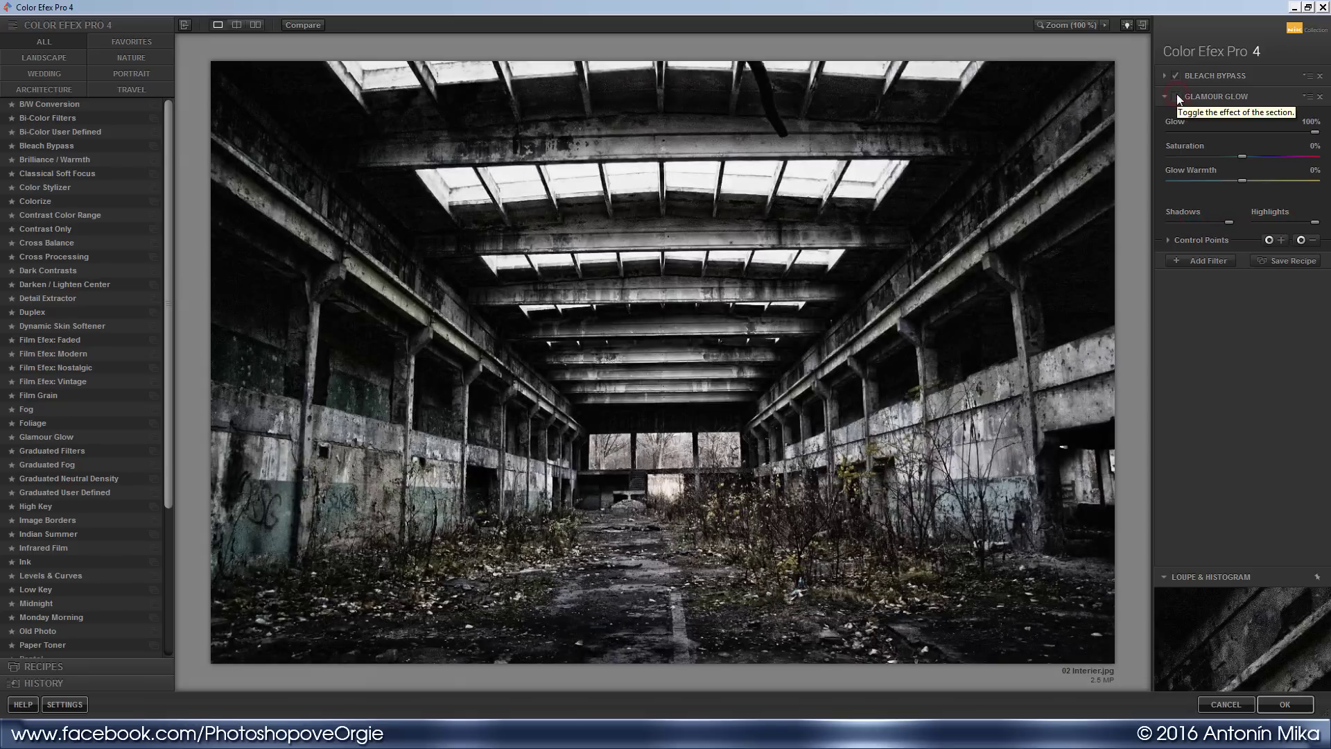
pyautogui.click(1176, 95)
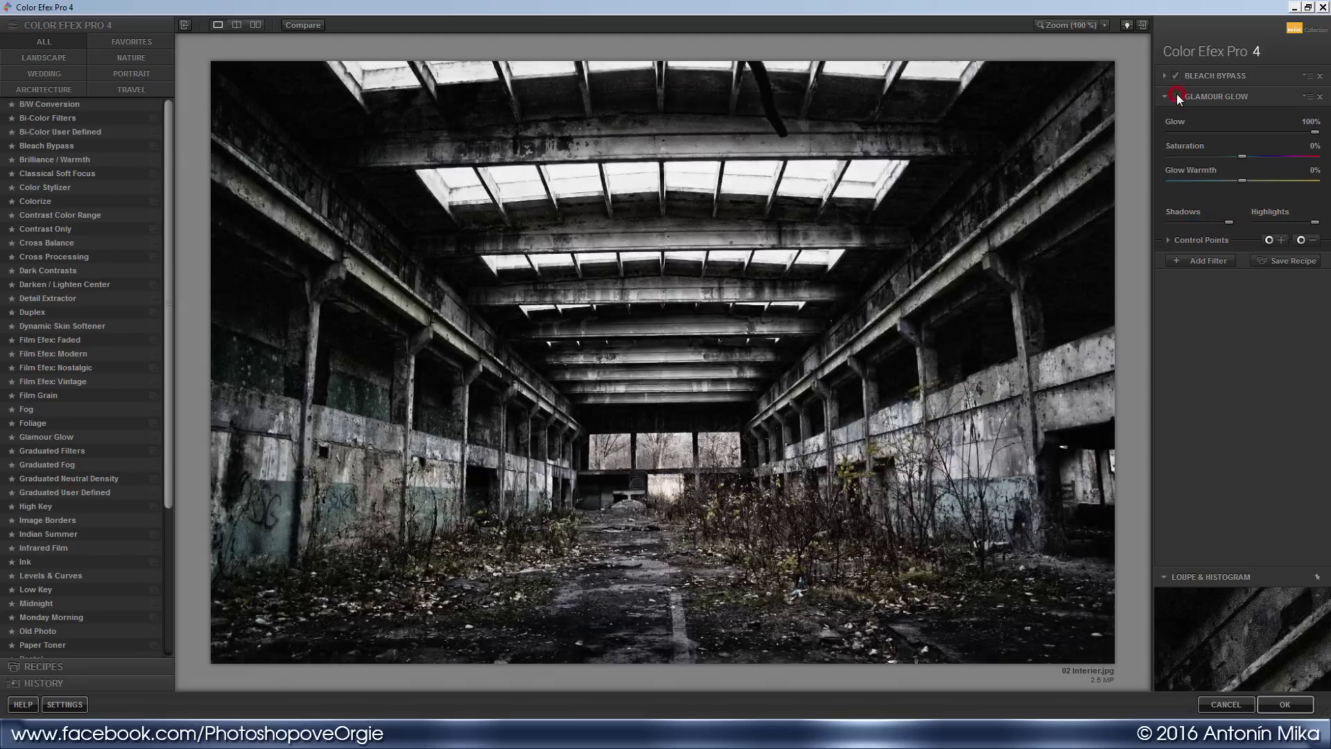
pyautogui.click(1176, 95)
pyautogui.click(1175, 95)
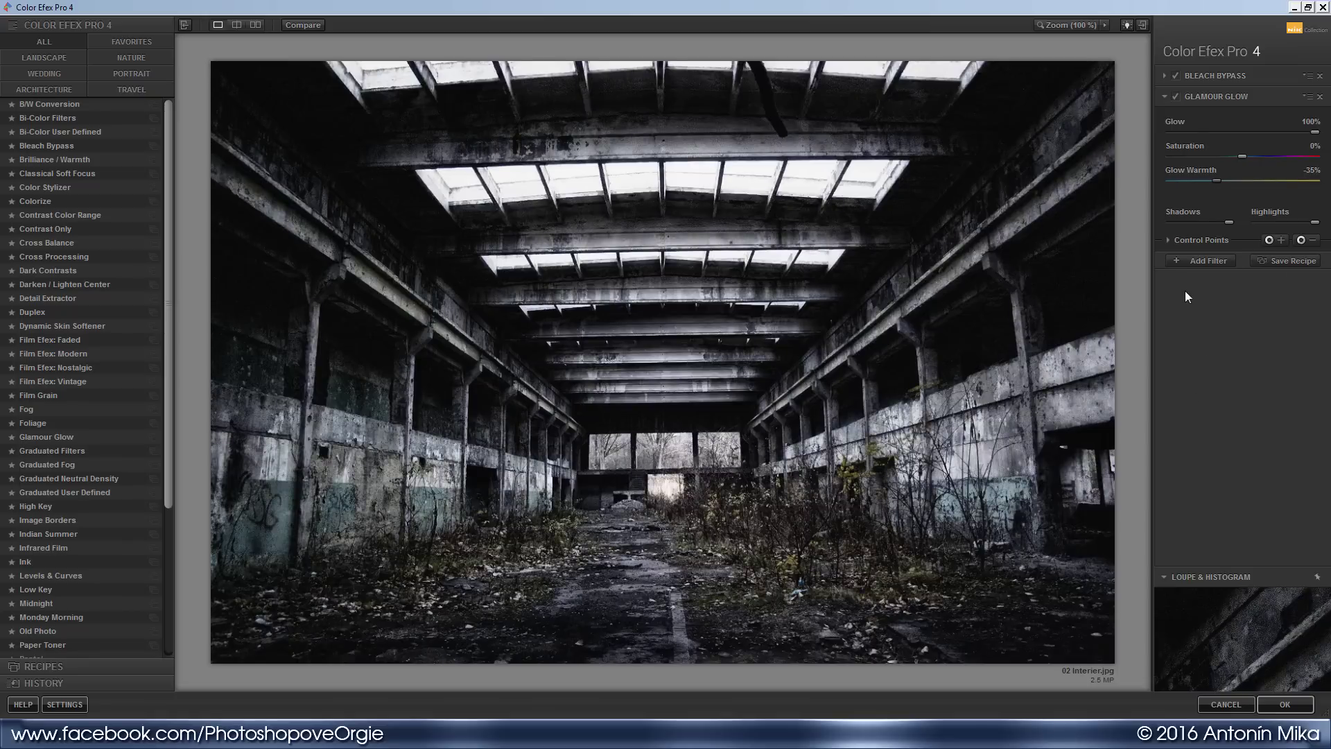
pyautogui.click(1205, 261)
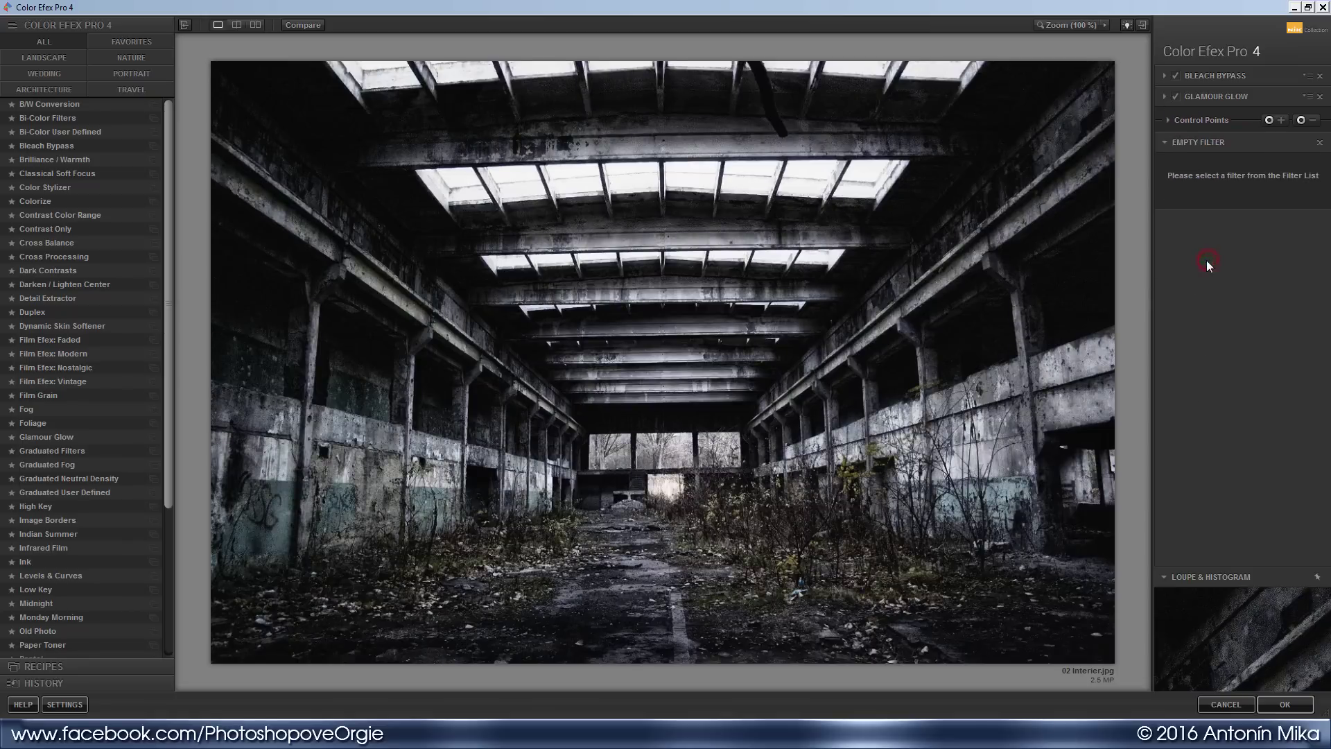
# Add Darken / Lighten Center on the far windows: center 65%, border -35%, size 52%.
pyautogui.click(69, 284)
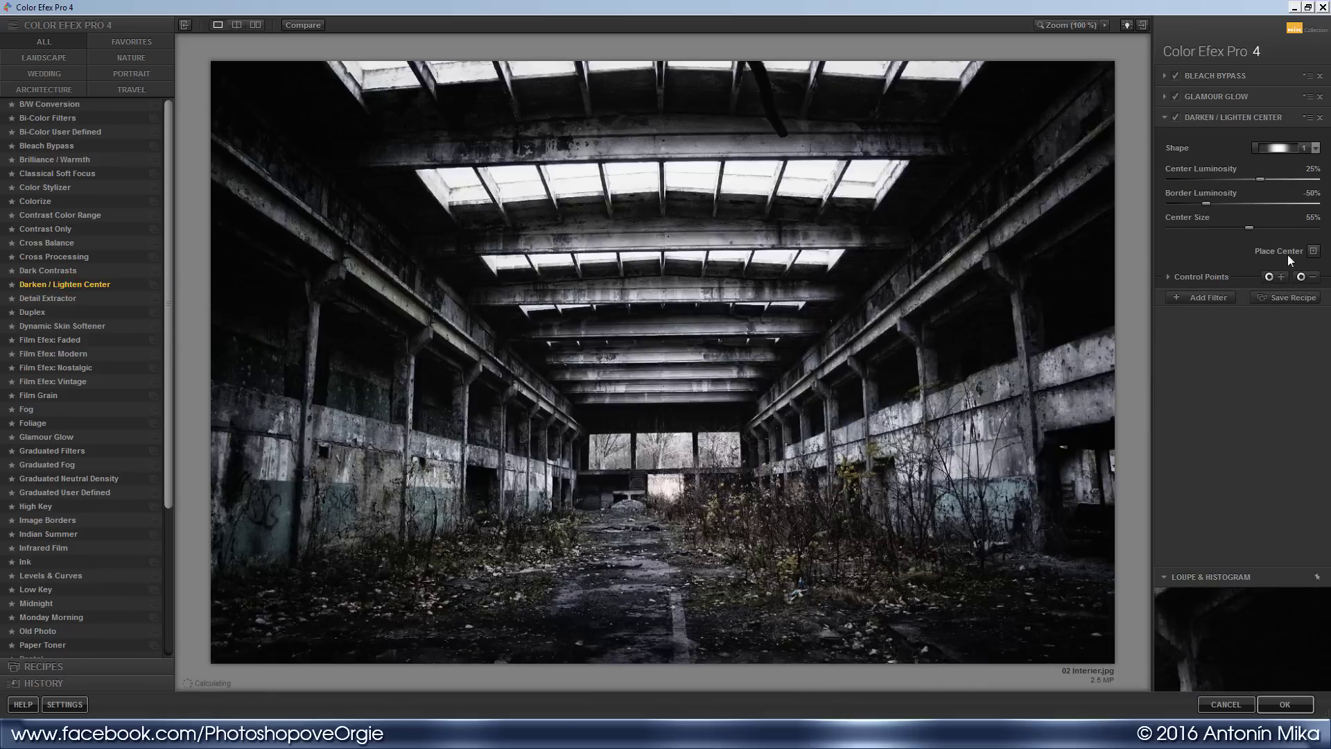
pyautogui.click(1313, 250)
pyautogui.click(664, 457)
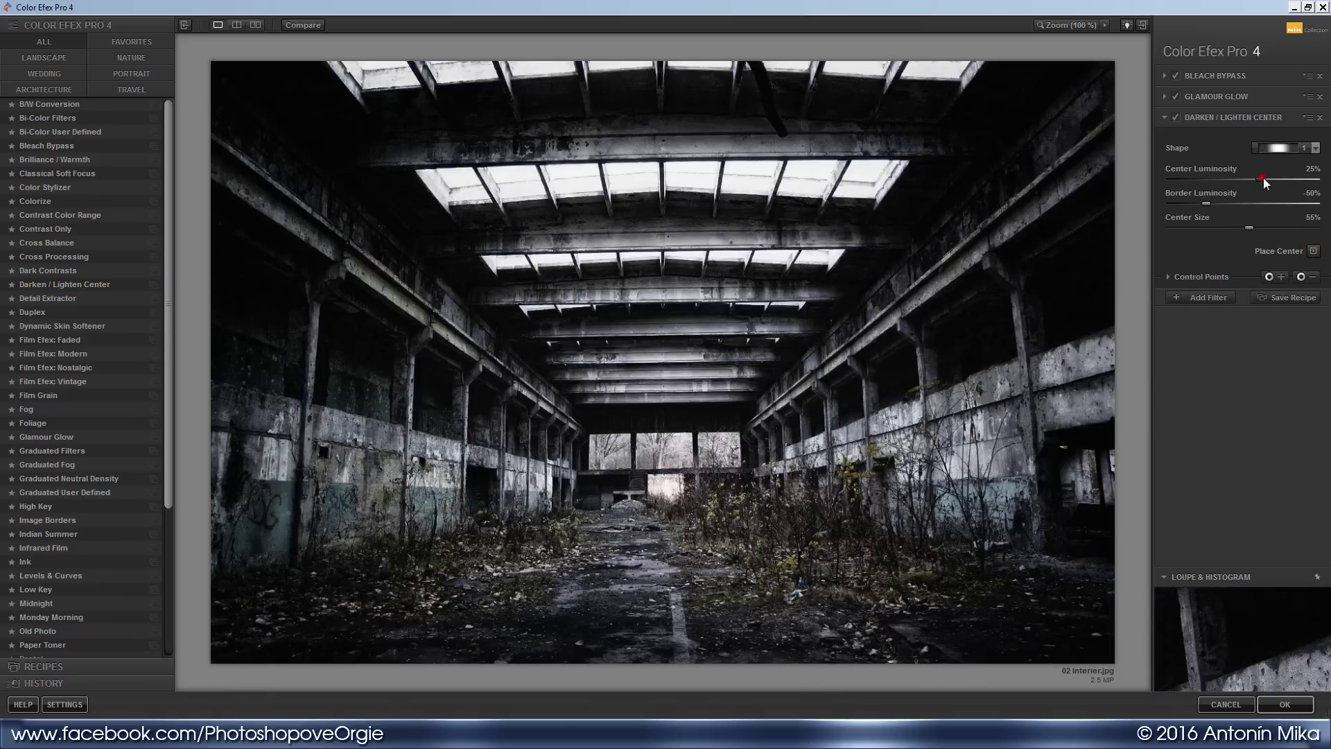
pyautogui.moveTo(1263, 177); pyautogui.dragTo(1292, 180)
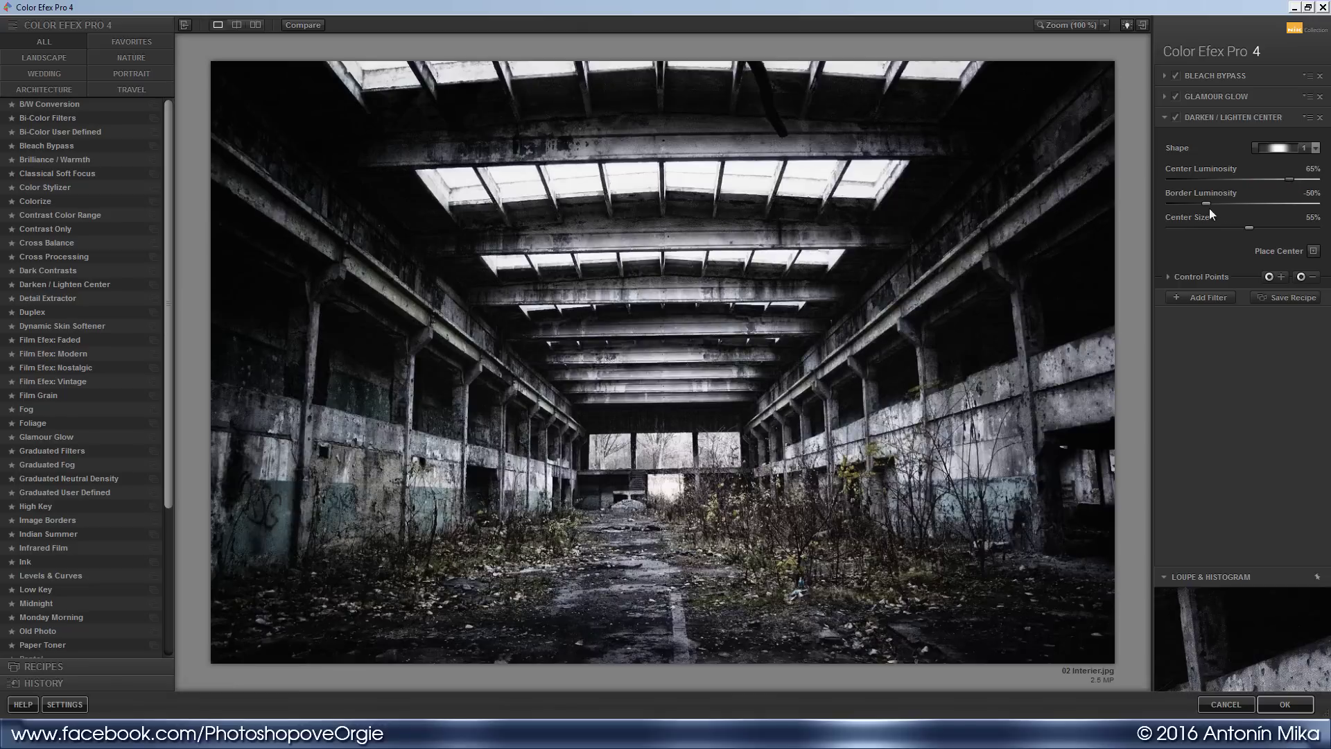
pyautogui.moveTo(1214, 205); pyautogui.dragTo(1218, 207)
# Compare before/after with P, then apply the three-filter grade back to Photoshop.
pyautogui.press('p')
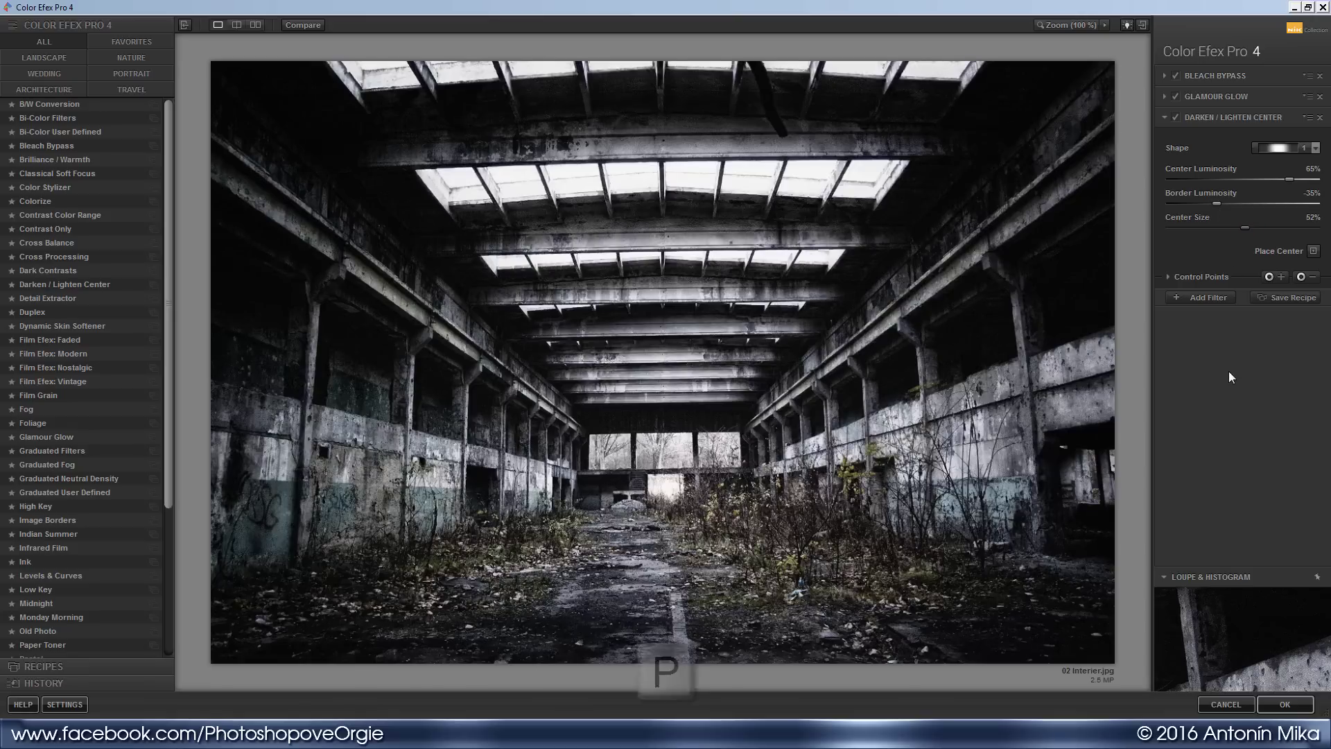
pyautogui.press('p')
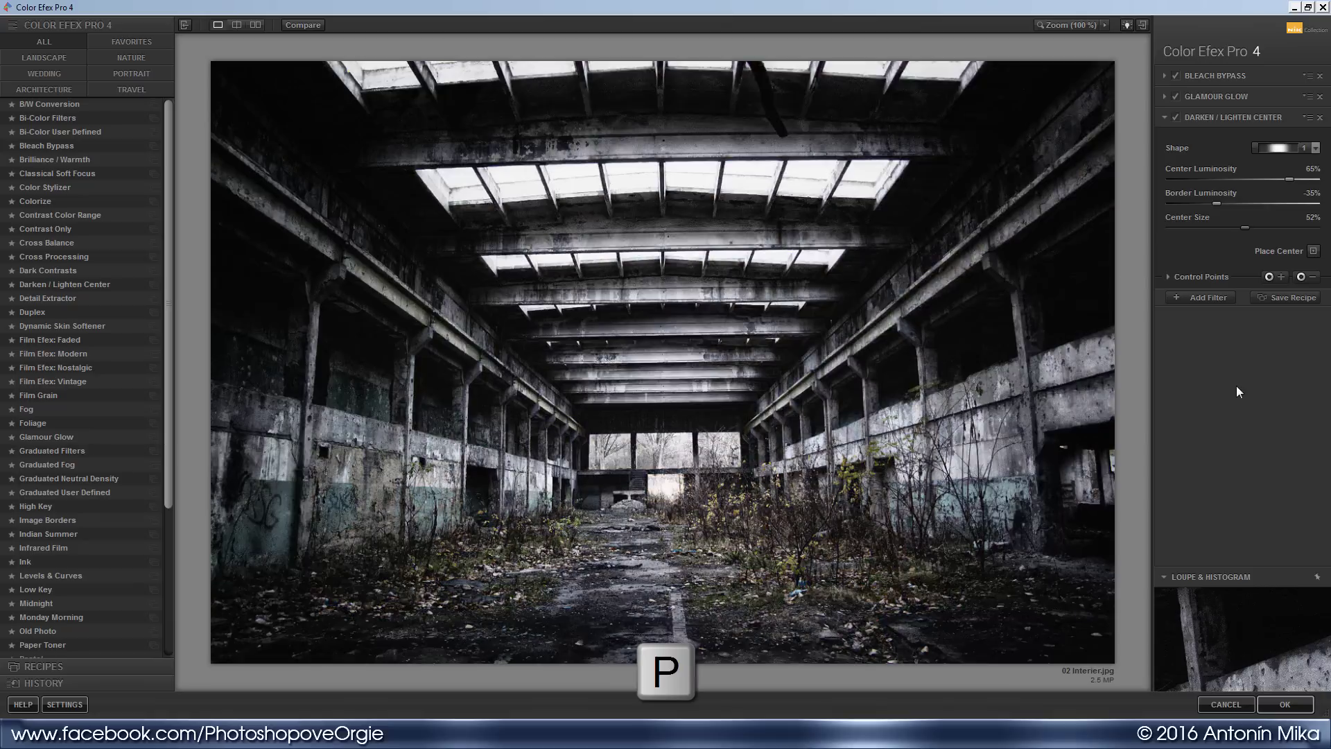
pyautogui.press('p')
pyautogui.press('p')
pyautogui.click(1279, 705)
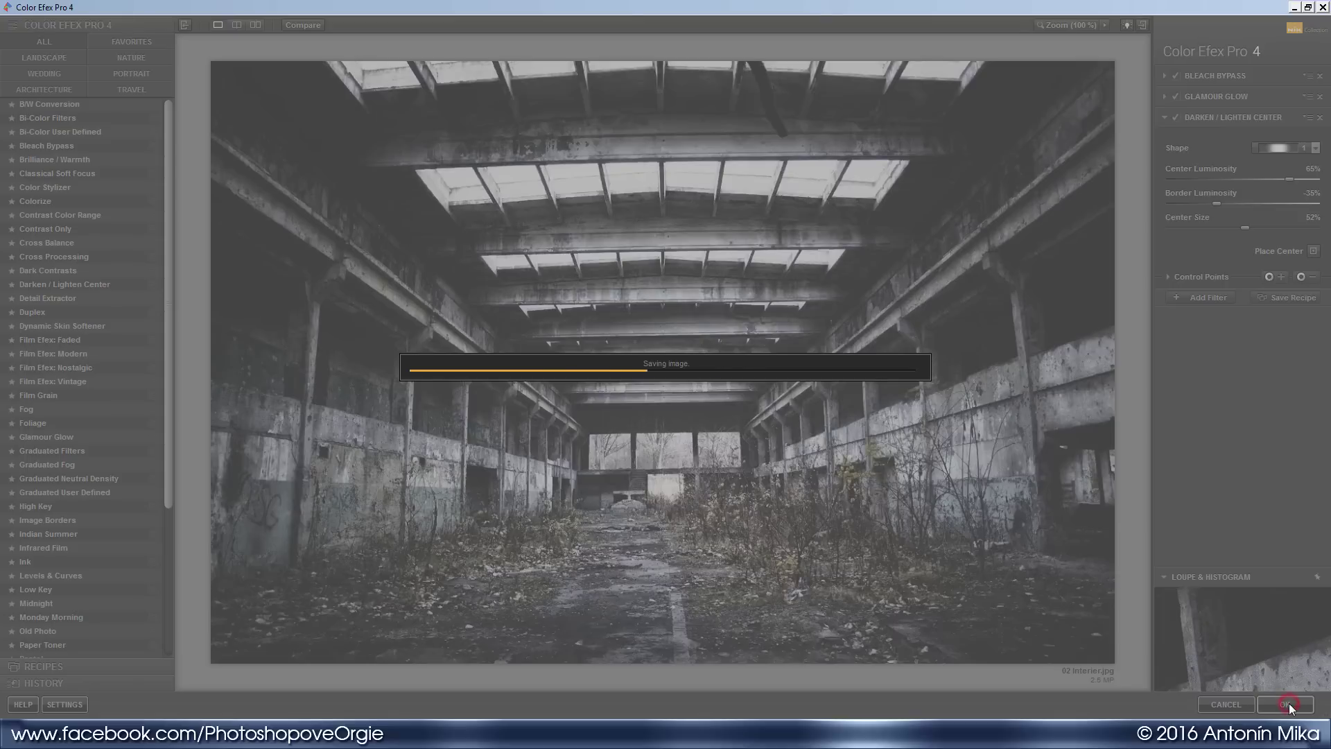